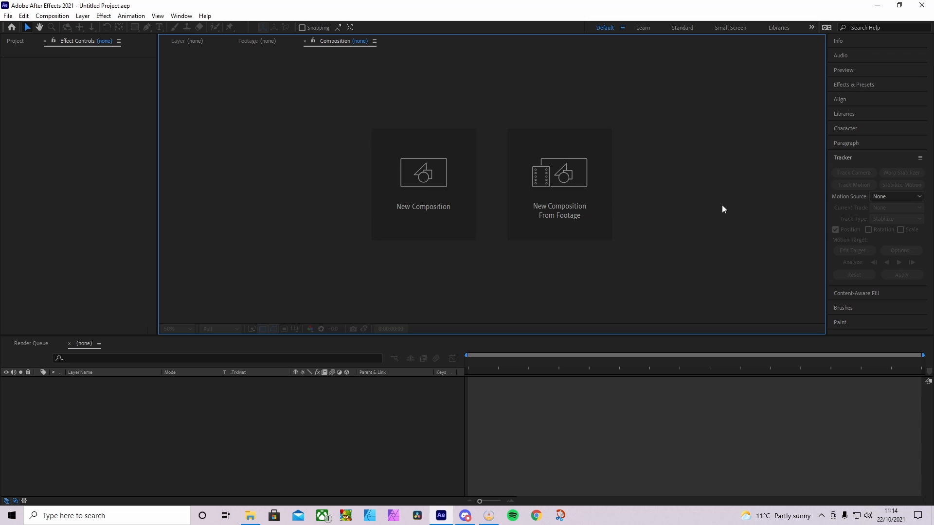
- Create a 1920 × 200 px composition named "Test Lower Third" at 60 frames per second, 15 seconds long
{"action": "key", "text": "ctrl+n"}
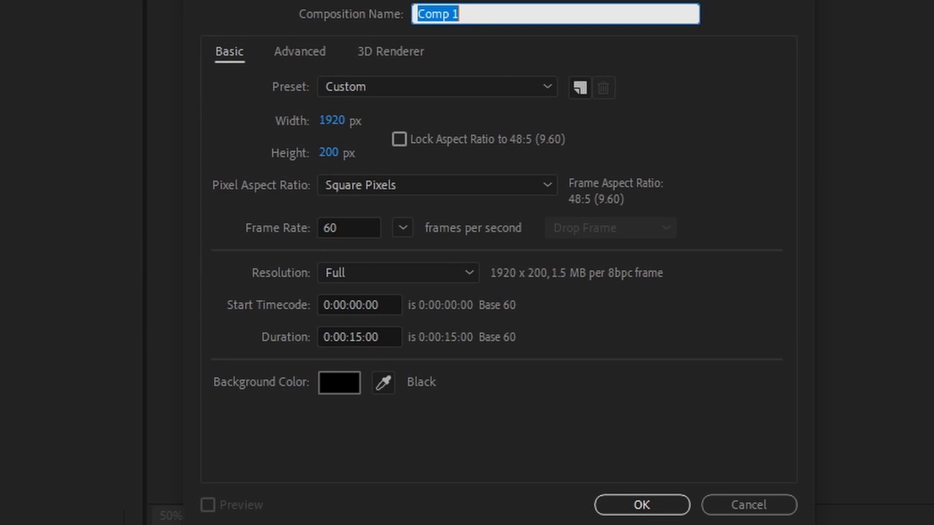
{"action": "type", "text": "Test Lolwe"}
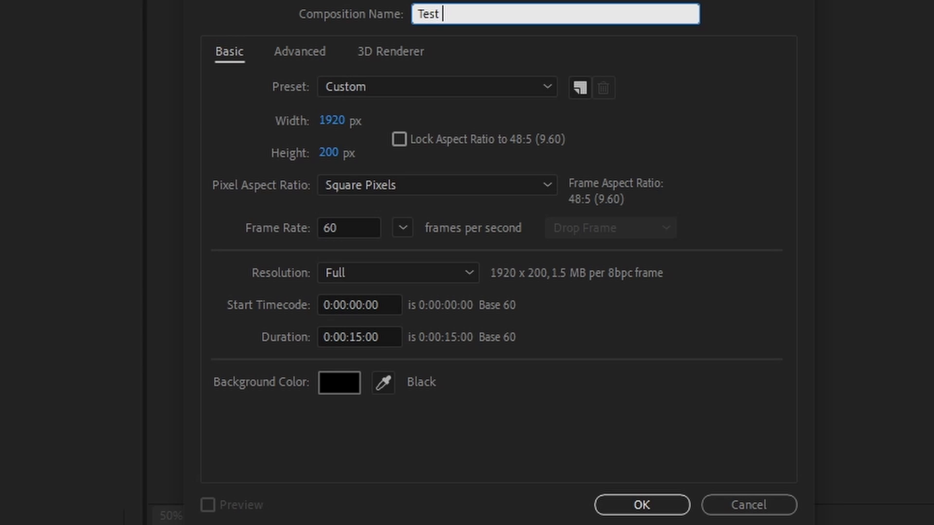
{"action": "key", "text": "BackSpace"}
{"action": "key", "text": "BackSpace"}
{"action": "key", "text": "BackSpace"}
{"action": "type", "text": "wer Third"}
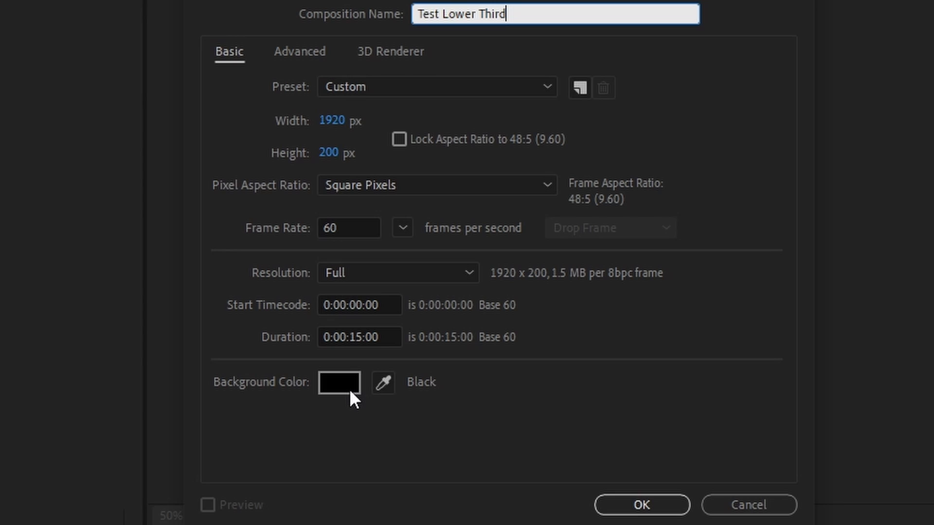
{"action": "left_click", "coordinate": [658, 497]}
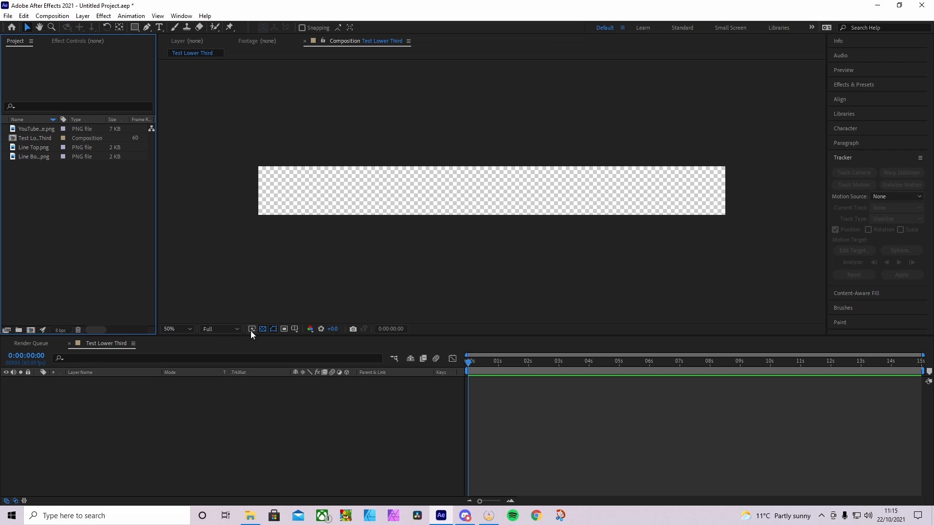
- Turn off the transparency grid and add Line Bottom.png and Line Top.png to the composition, with Line Top uppermost
{"action": "left_click", "coordinate": [263, 330]}
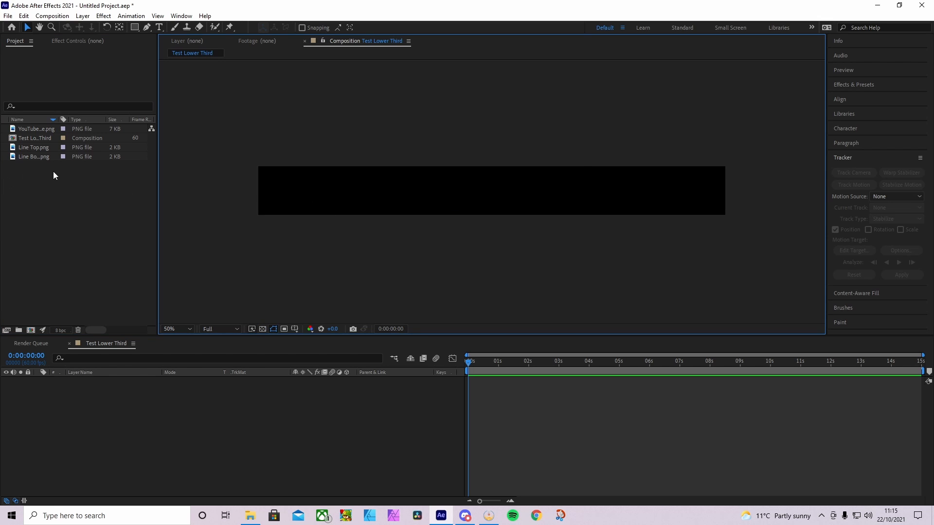
{"action": "left_click_drag", "start_coordinate": [42, 154], "coordinate": [143, 442]}
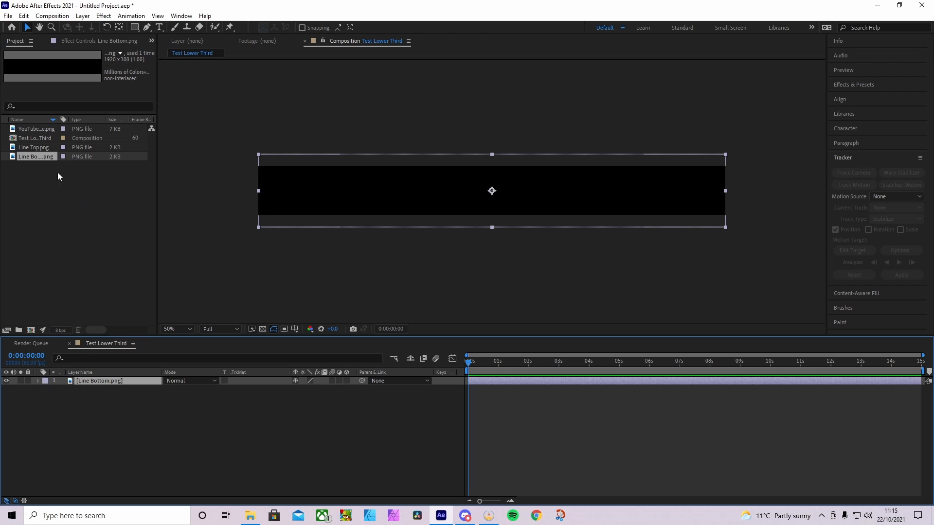
{"action": "left_click_drag", "start_coordinate": [35, 147], "coordinate": [109, 379]}
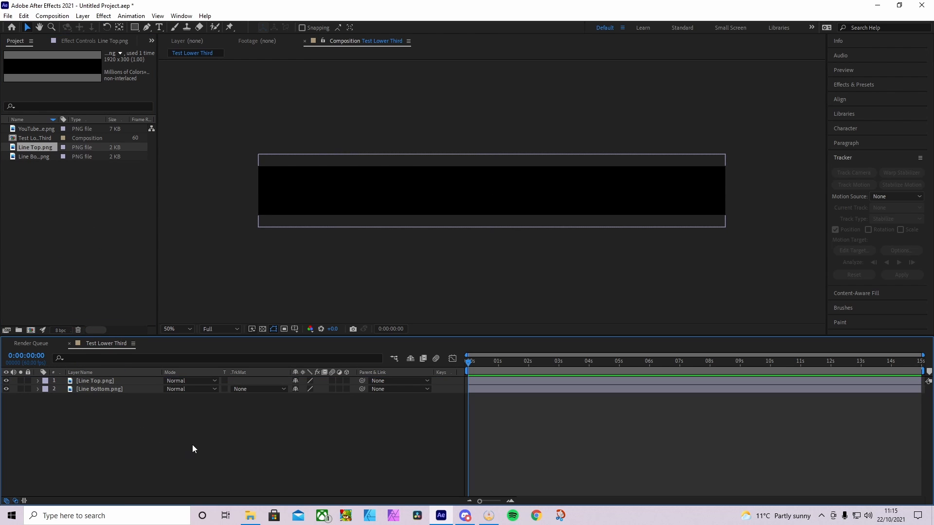
- Fit the Line Top and Line Bottom layers together to the composition's size
{"action": "left_click", "coordinate": [116, 381]}
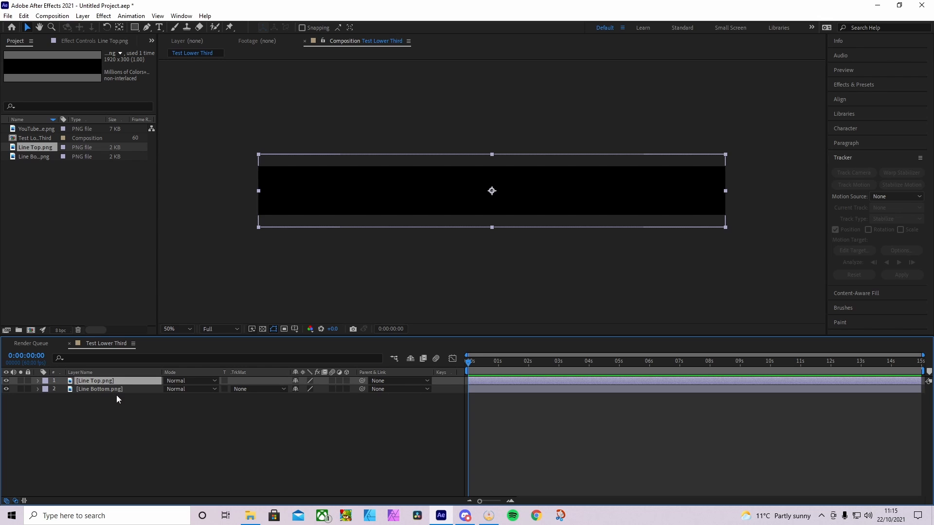
{"action": "left_click", "coordinate": [115, 389], "text": "shift"}
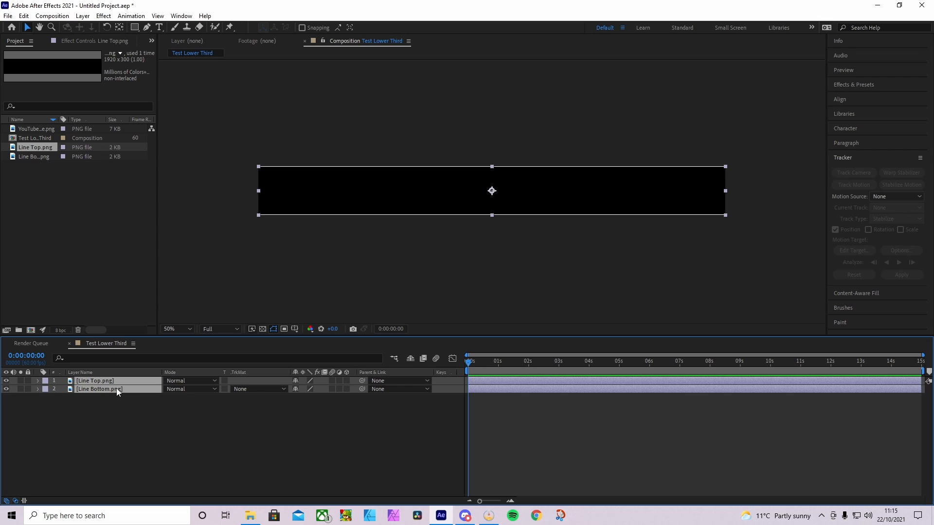
{"action": "left_click", "coordinate": [155, 440]}
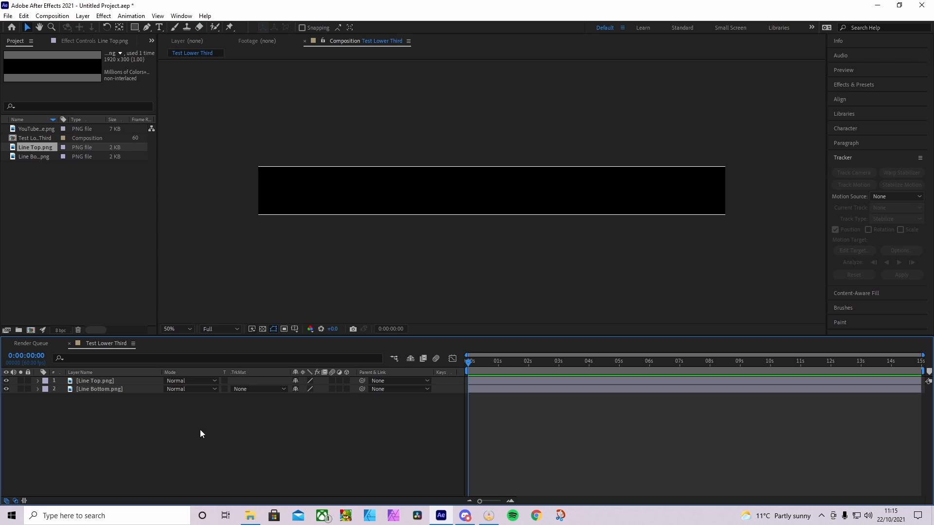
{"action": "left_click", "coordinate": [116, 391]}
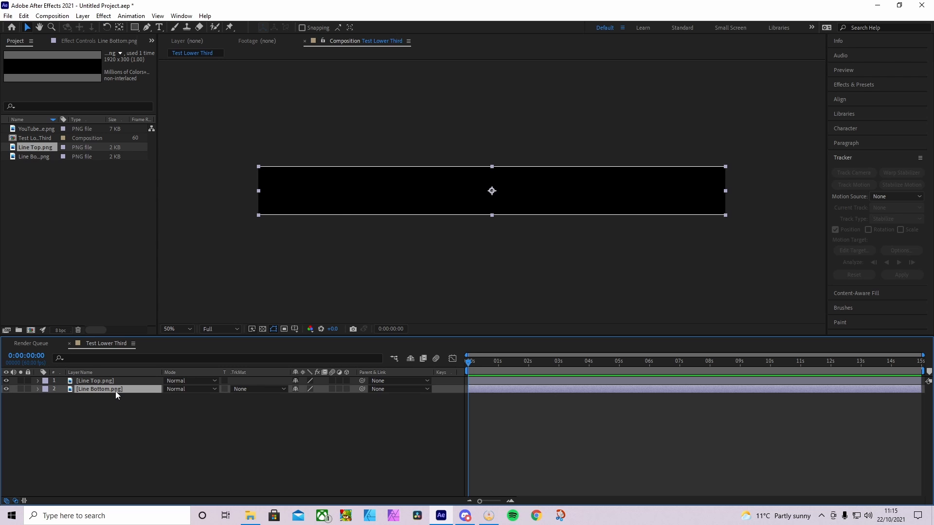
{"action": "right_click", "coordinate": [116, 391]}
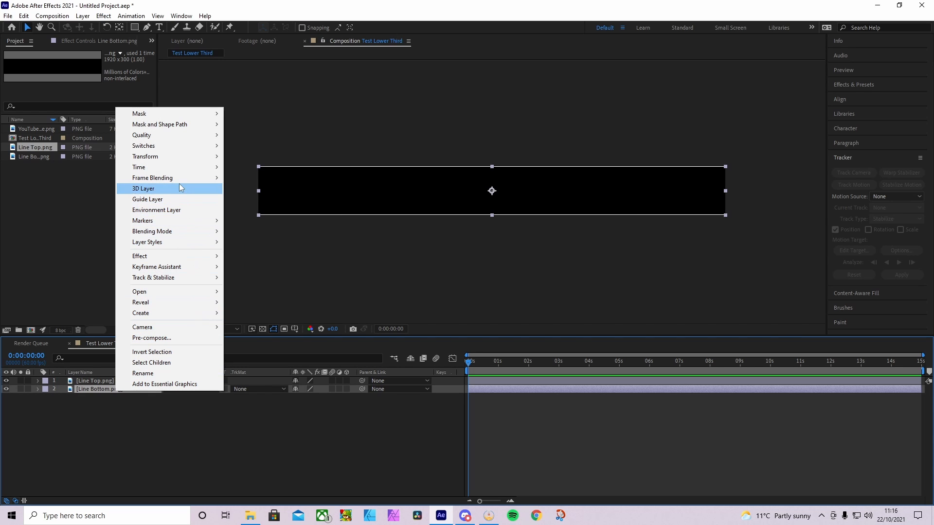
{"action": "mouse_move", "coordinate": [181, 161]}
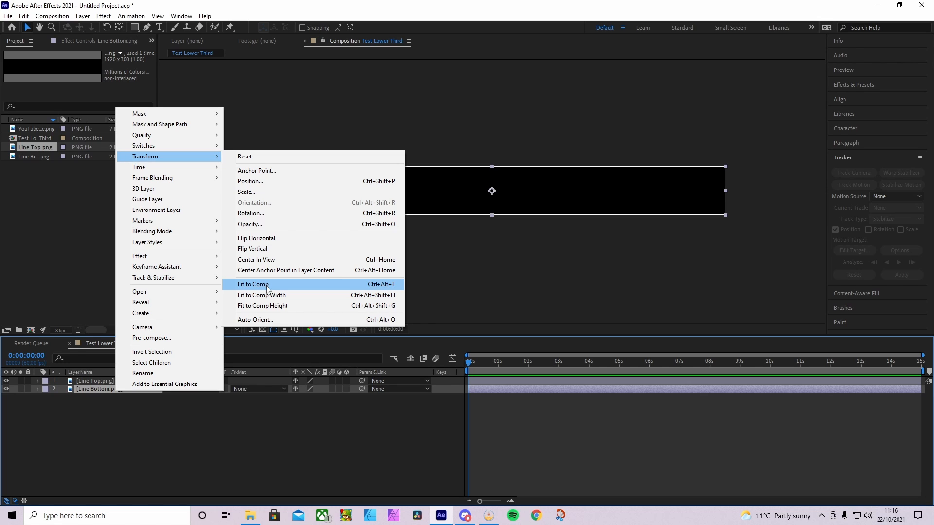
{"action": "left_click", "coordinate": [314, 460]}
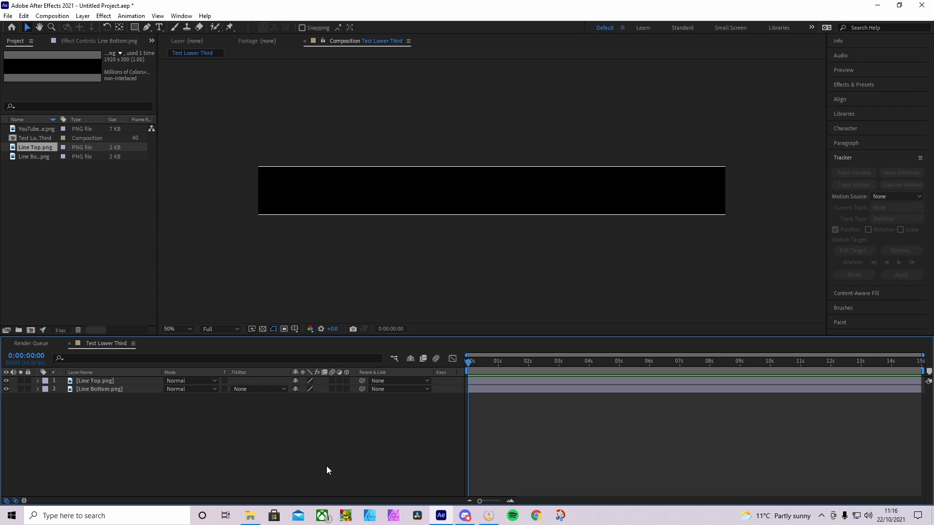
{"action": "left_click", "coordinate": [427, 178]}
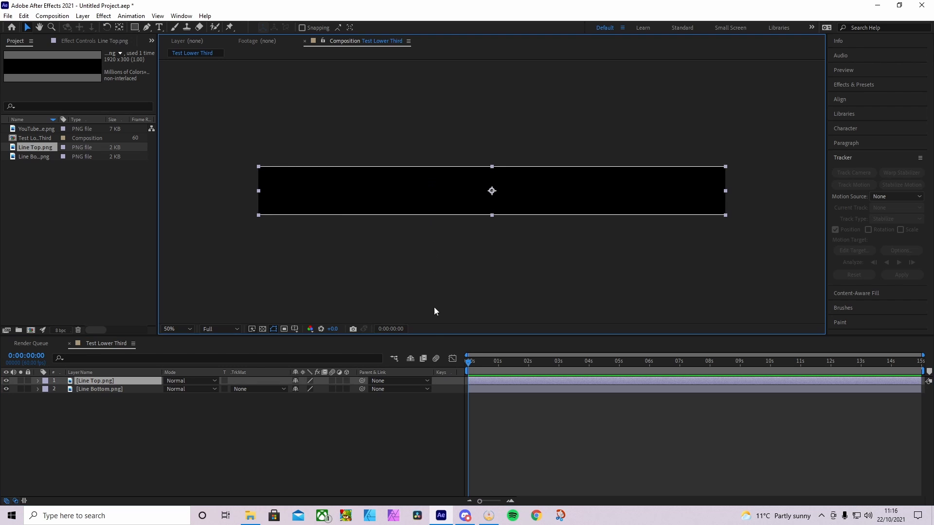
{"action": "left_click", "coordinate": [411, 447]}
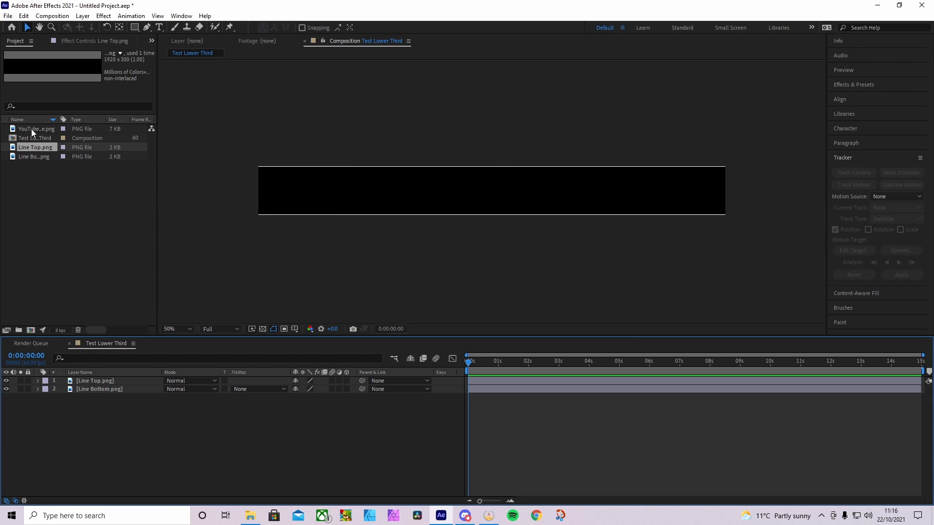
- Add YouTube White.png as the top layer and fit it to the composition height
{"action": "left_click_drag", "start_coordinate": [31, 129], "coordinate": [134, 378]}
{"action": "left_click", "coordinate": [165, 454]}
{"action": "left_click", "coordinate": [131, 378]}
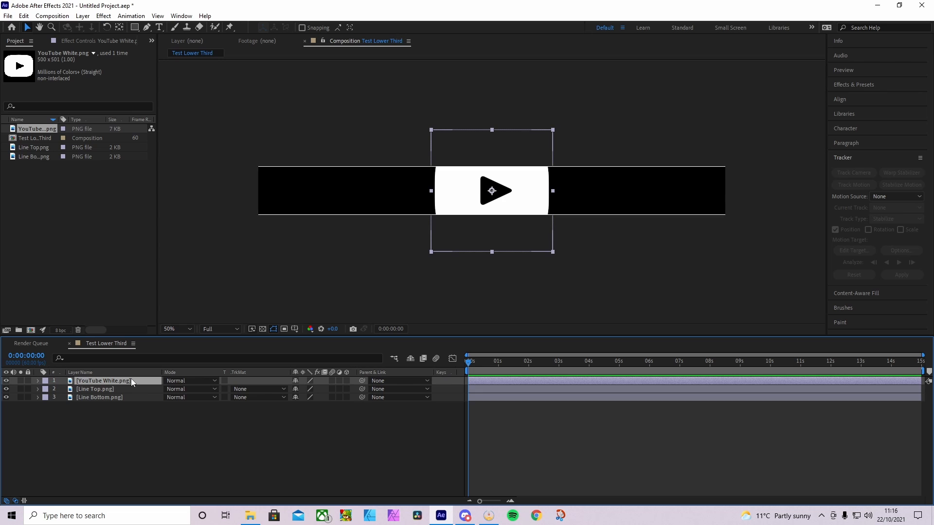
{"action": "right_click", "coordinate": [130, 378]}
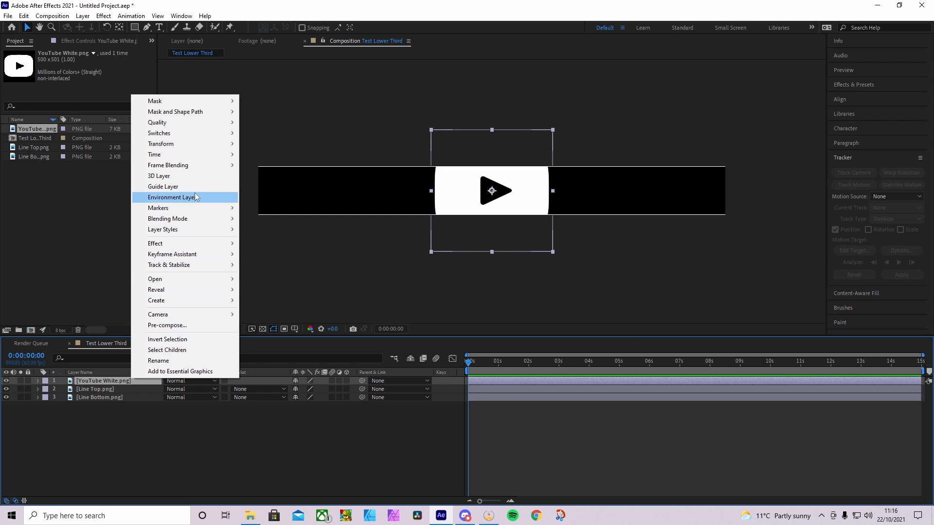
{"action": "mouse_move", "coordinate": [212, 145]}
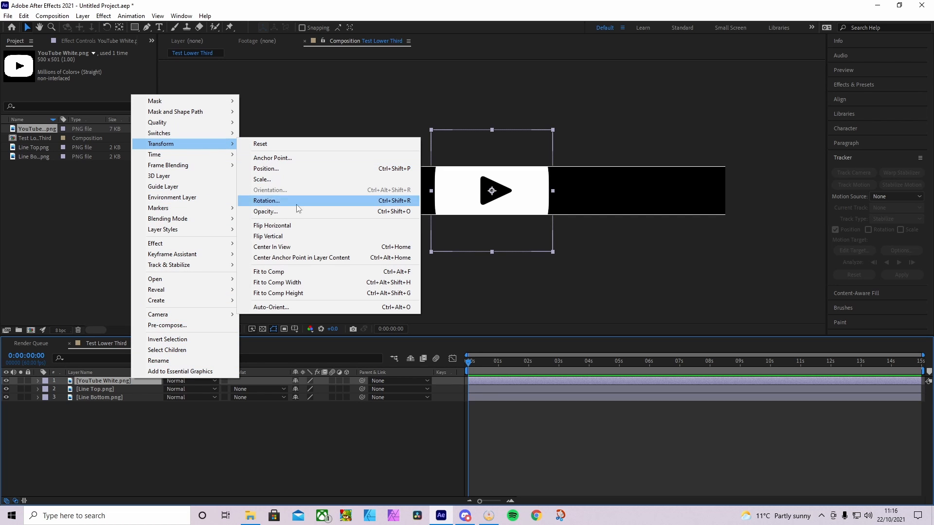
{"action": "left_click", "coordinate": [325, 296]}
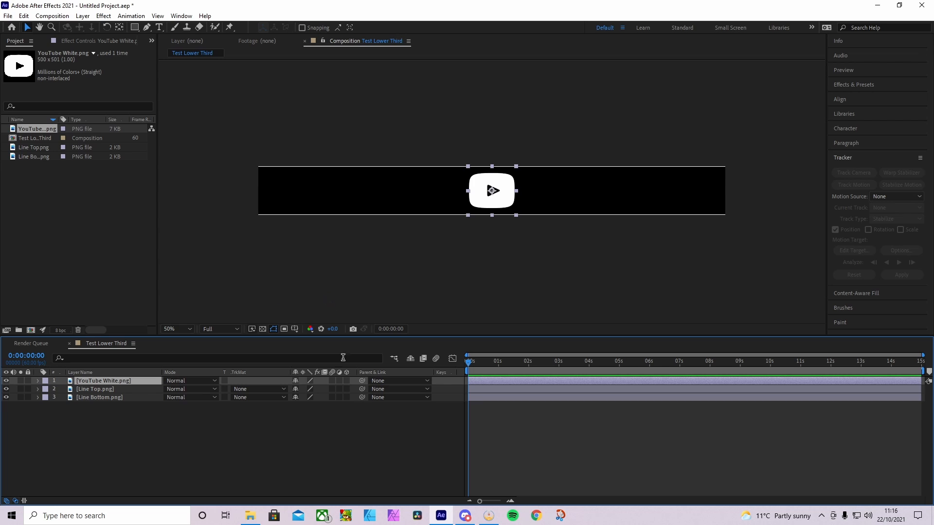
{"action": "left_click", "coordinate": [356, 441]}
- Move the YouTube logo left of the composition's centre, keeping it vertically centred between the two lines
{"action": "left_click", "coordinate": [491, 202]}
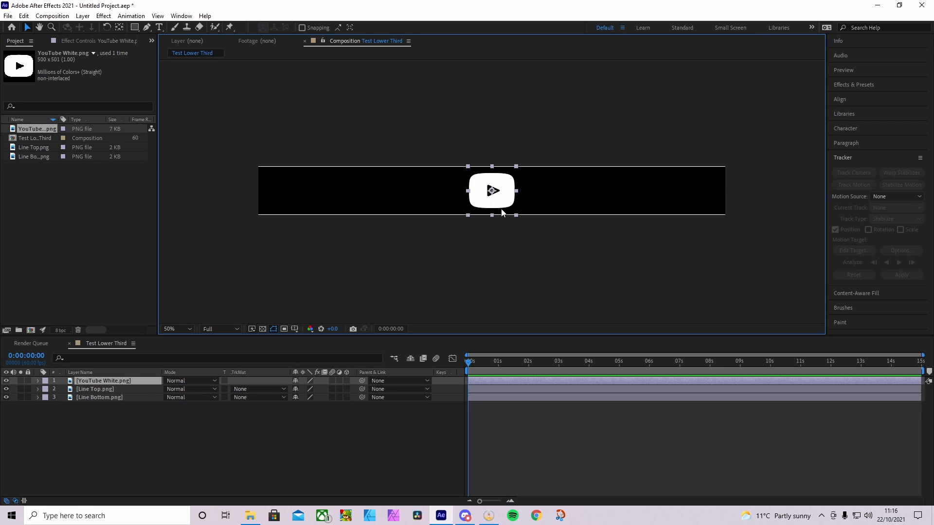
{"action": "left_click", "coordinate": [422, 435]}
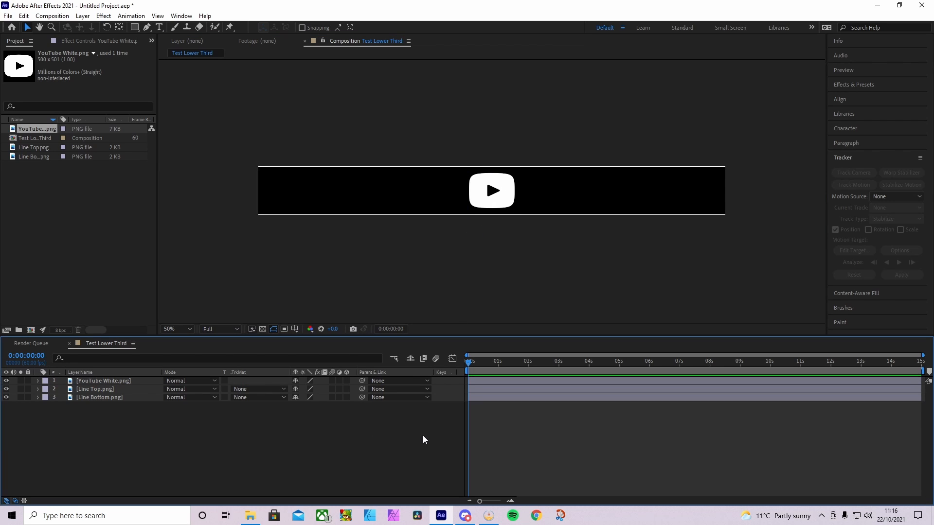
{"action": "left_click", "coordinate": [496, 194]}
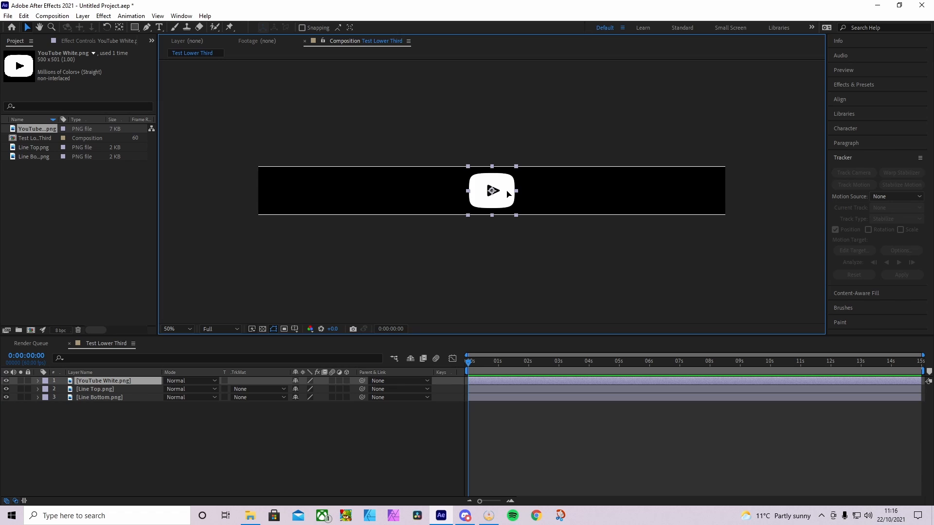
{"action": "left_click_drag", "start_coordinate": [510, 194], "coordinate": [472, 194]}
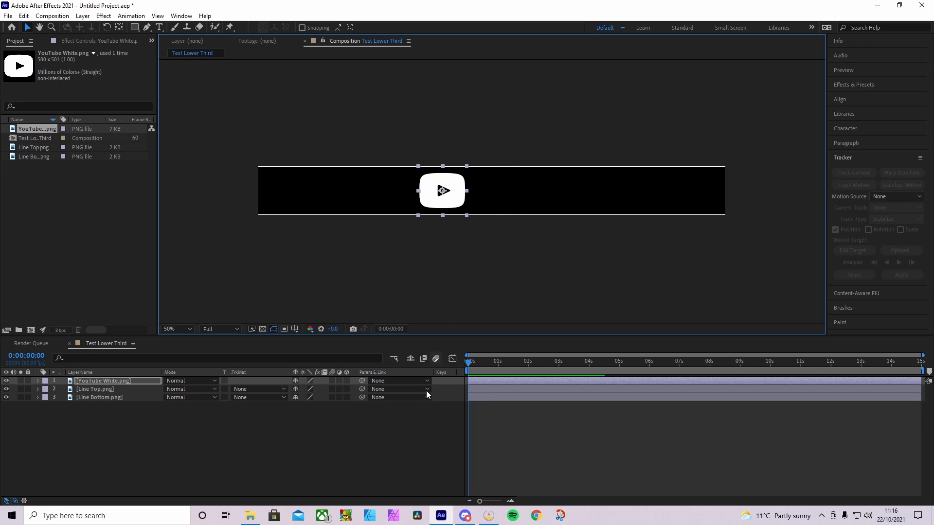
{"action": "left_click", "coordinate": [405, 445]}
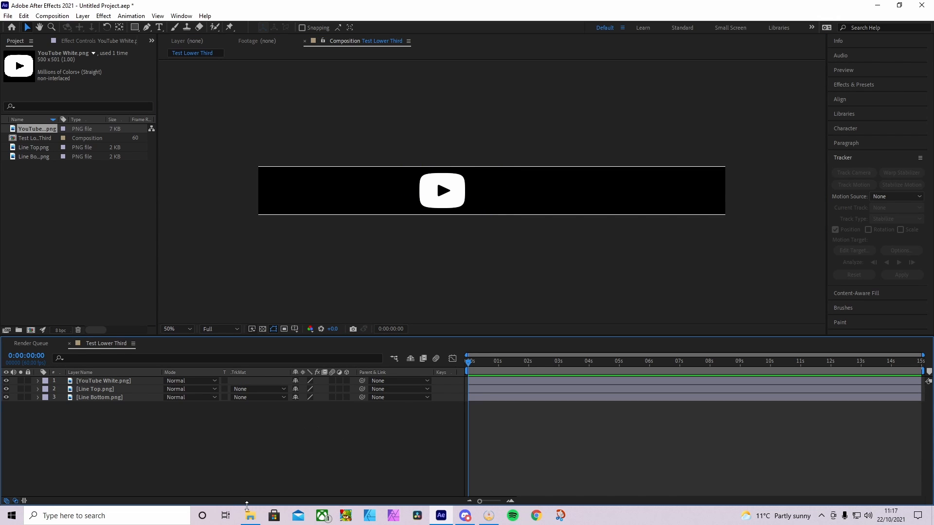
- Add a text layer reading "YouTube" to the right of the logo
{"action": "left_click", "coordinate": [159, 27]}
{"action": "left_click", "coordinate": [497, 183]}
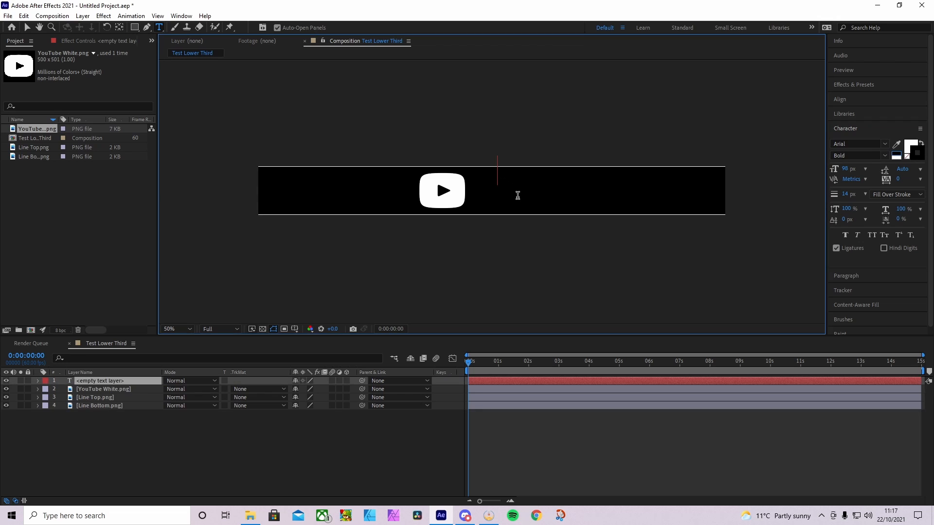
{"action": "type", "text": "YouTube"}
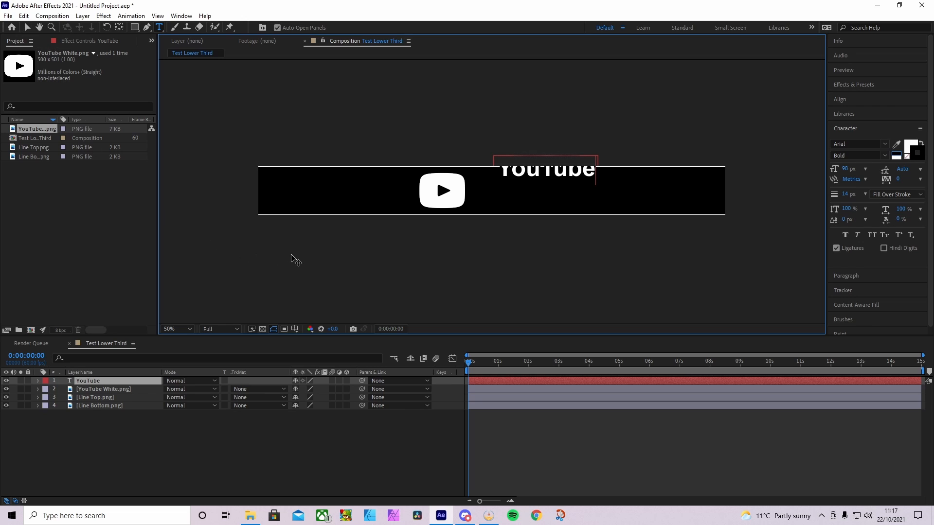
{"action": "type", "text": "v"}
{"action": "key", "text": "ctrl+a"}
{"action": "key", "text": "BackSpace"}
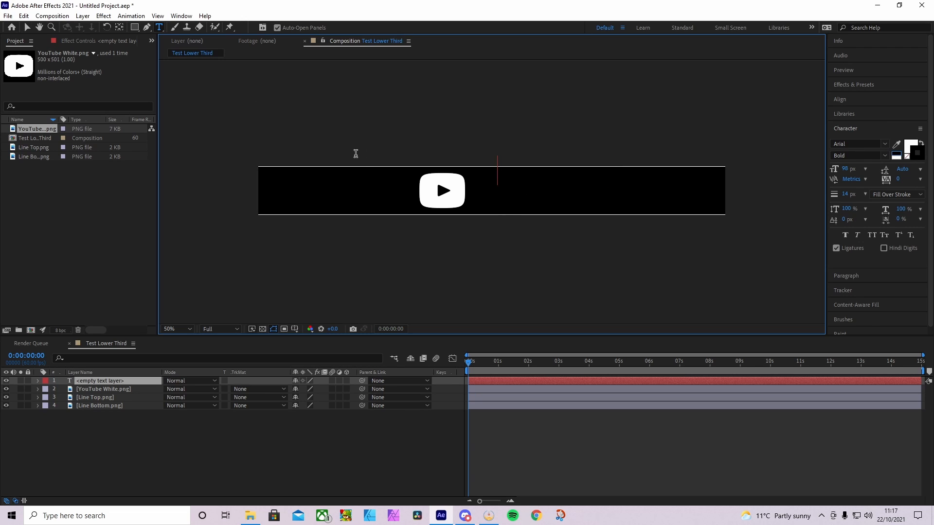
{"action": "key", "text": "ctrl+z"}
{"action": "key", "text": "BackSpace"}
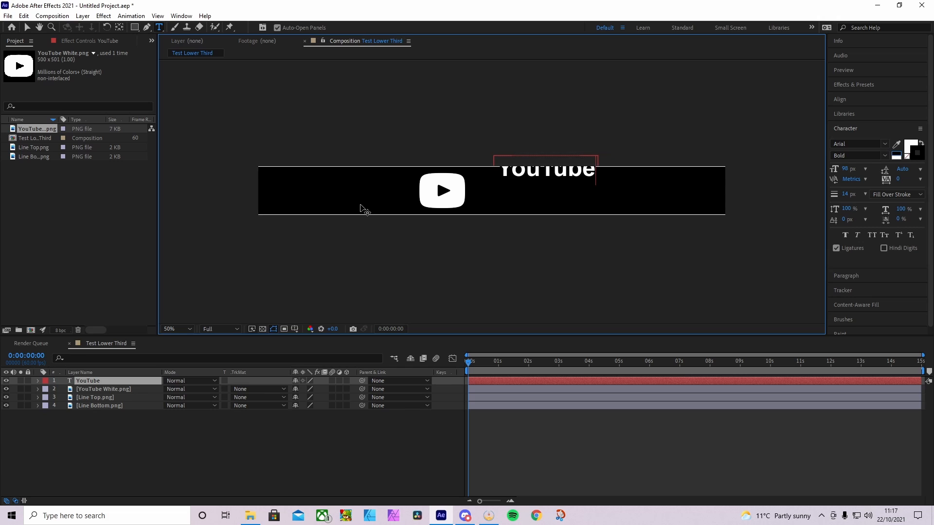
{"action": "type", "text": "v"}
{"action": "key", "text": "BackSpace"}
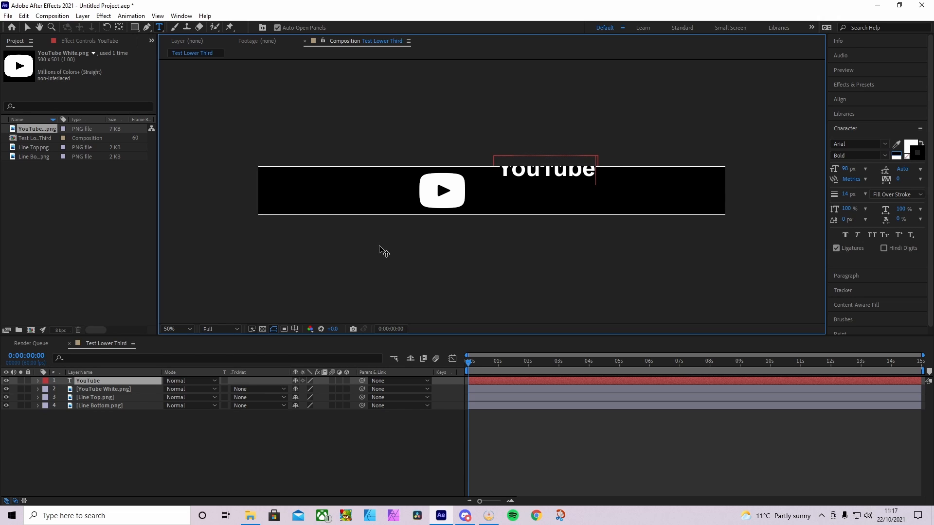
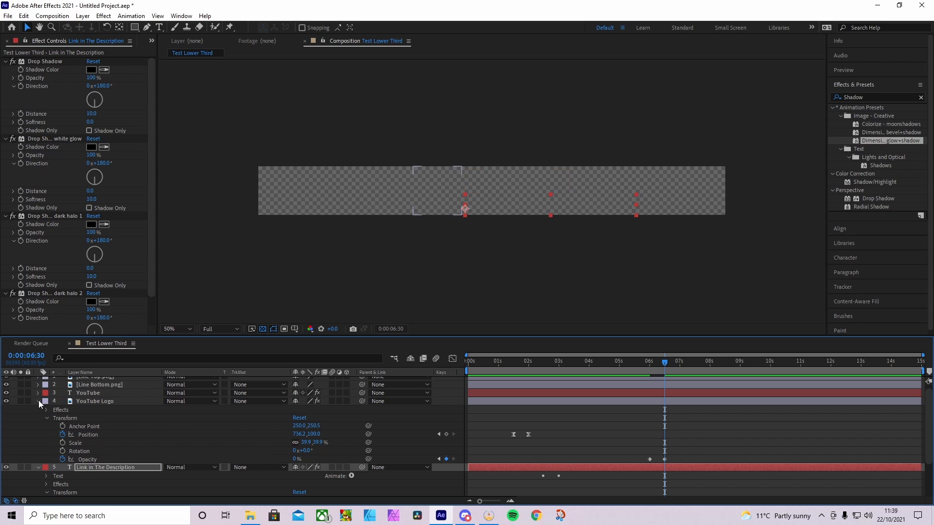
- Collapse the YouTube Logo layer and examine the Background layer's rectangle properties and position keyframes
{"action": "left_click", "coordinate": [39, 401]}
{"action": "left_click", "coordinate": [38, 488]}
{"action": "scroll", "coordinate": [60, 469], "scroll_direction": "down", "scroll_amount": 5}
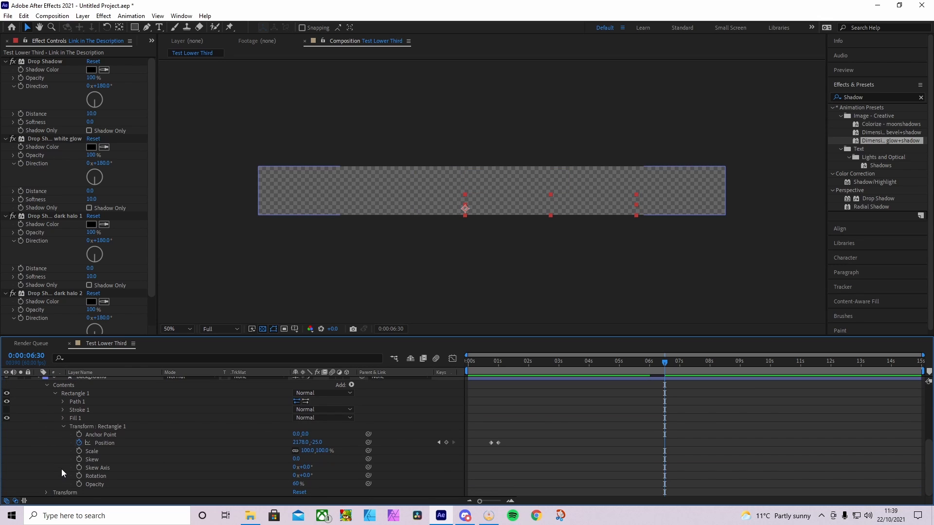
{"action": "scroll", "coordinate": [61, 469], "scroll_direction": "up", "scroll_amount": 2}
{"action": "scroll", "coordinate": [96, 451], "scroll_direction": "down", "scroll_amount": 2}
{"action": "scroll", "coordinate": [47, 389], "scroll_direction": "up", "scroll_amount": 5}
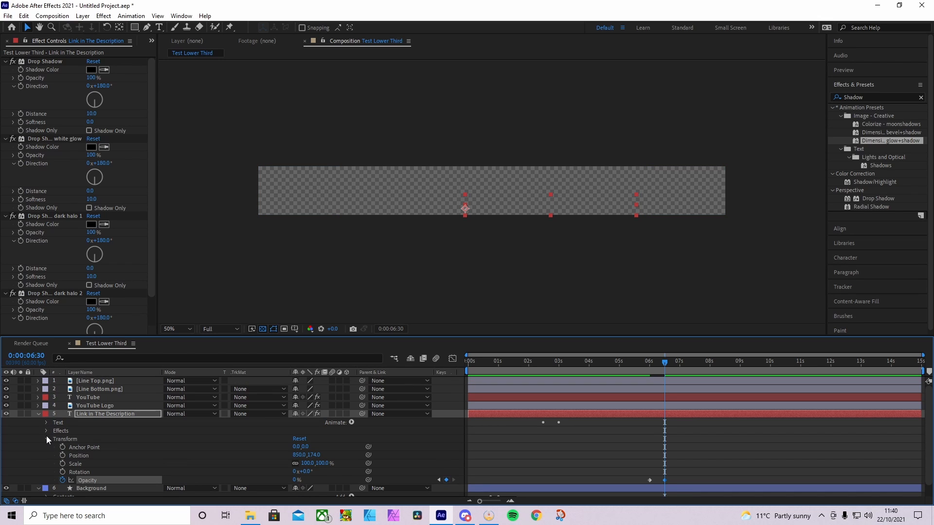
- Move the playhead back to 0:00:06:02, just past the first Opacity keyframe of the Link in The Description layer
{"action": "left_click", "coordinate": [46, 439]}
{"action": "left_click", "coordinate": [46, 440]}
{"action": "scroll", "coordinate": [204, 459], "scroll_direction": "down", "scroll_amount": 1}
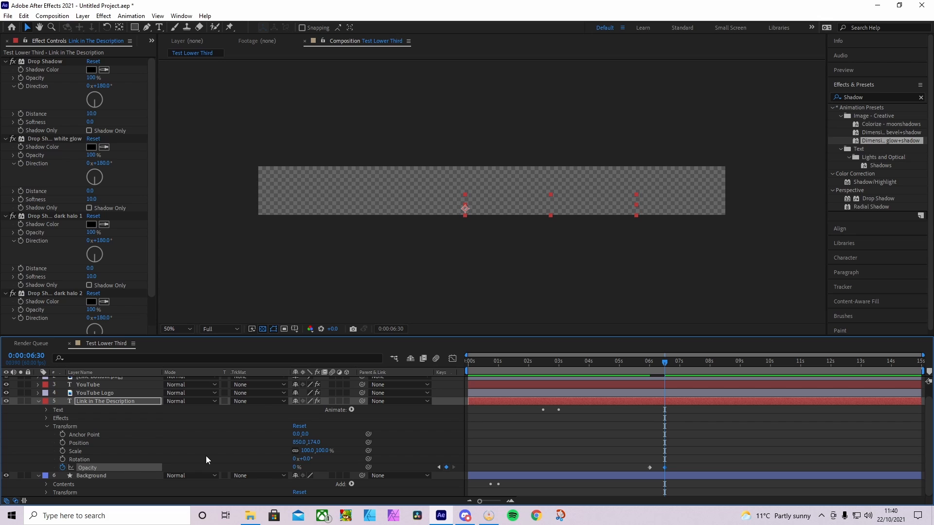
{"action": "left_click_drag", "start_coordinate": [658, 356], "coordinate": [649, 374]}
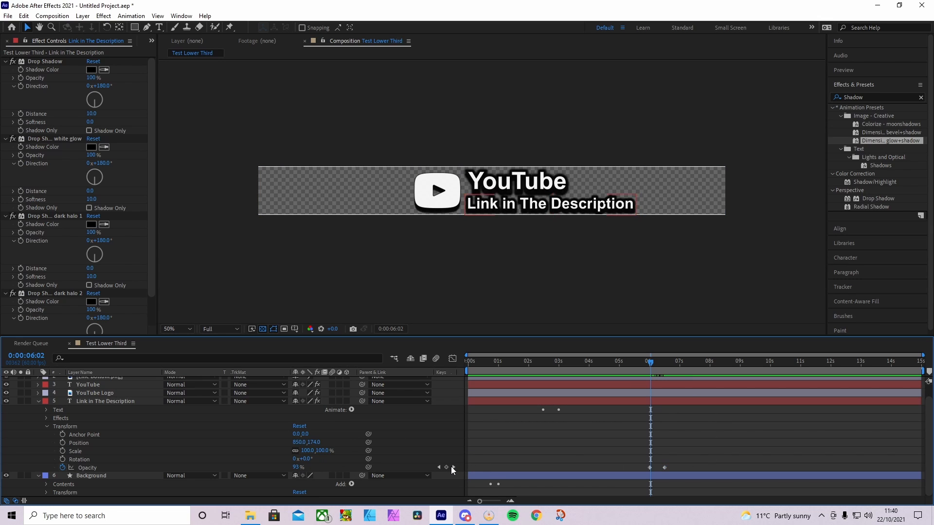
- Move to the Opacity keyframe at 0:00:06:30 and expand the Background layer's Rectangle 1 transform properties
{"action": "left_click", "coordinate": [452, 467]}
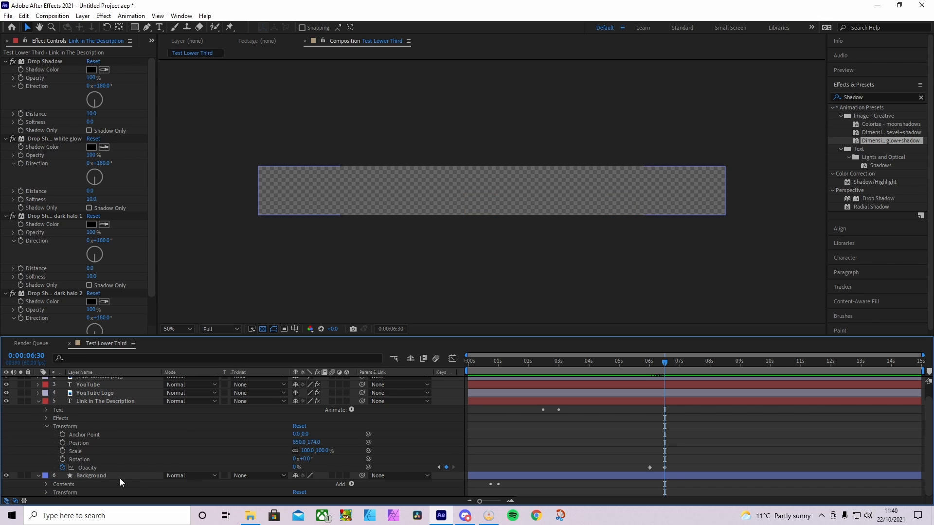
{"action": "left_click", "coordinate": [43, 485]}
{"action": "scroll", "coordinate": [90, 482], "scroll_direction": "down", "scroll_amount": 3}
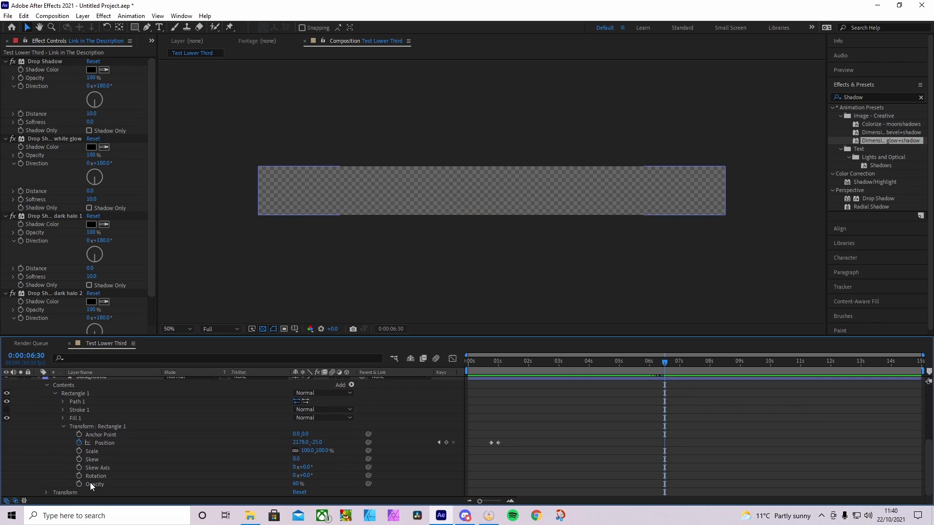
{"action": "left_click", "coordinate": [57, 394]}
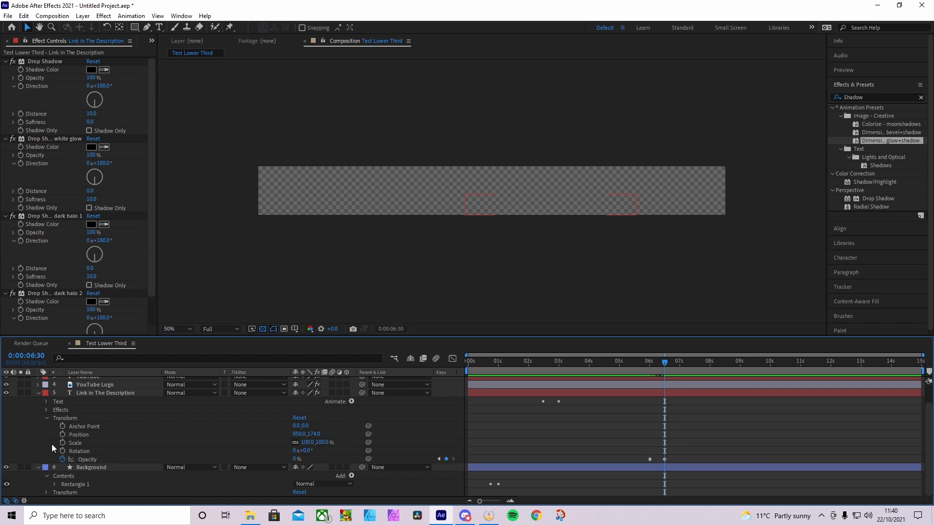
{"action": "left_click", "coordinate": [54, 485]}
{"action": "scroll", "coordinate": [58, 476], "scroll_direction": "down", "scroll_amount": 5}
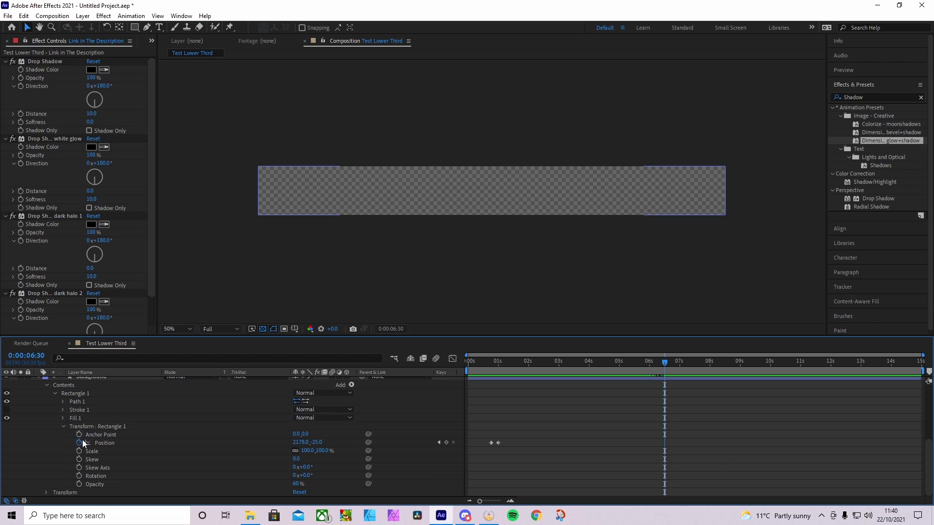
- Try keyframing the Background rectangle's Opacity at 0% at 0:00:06:30 and compare it with the frame at 0:00:06:00
{"action": "left_click", "coordinate": [80, 483]}
{"action": "scroll", "coordinate": [401, 487], "scroll_direction": "up", "scroll_amount": 1}
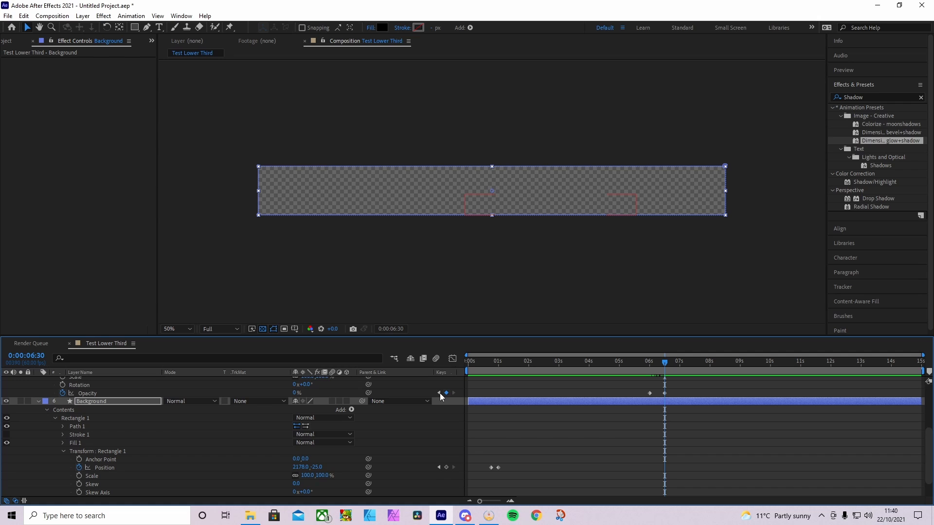
{"action": "scroll", "coordinate": [343, 458], "scroll_direction": "down", "scroll_amount": 3}
{"action": "left_click_drag", "start_coordinate": [297, 487], "coordinate": [197, 487]}
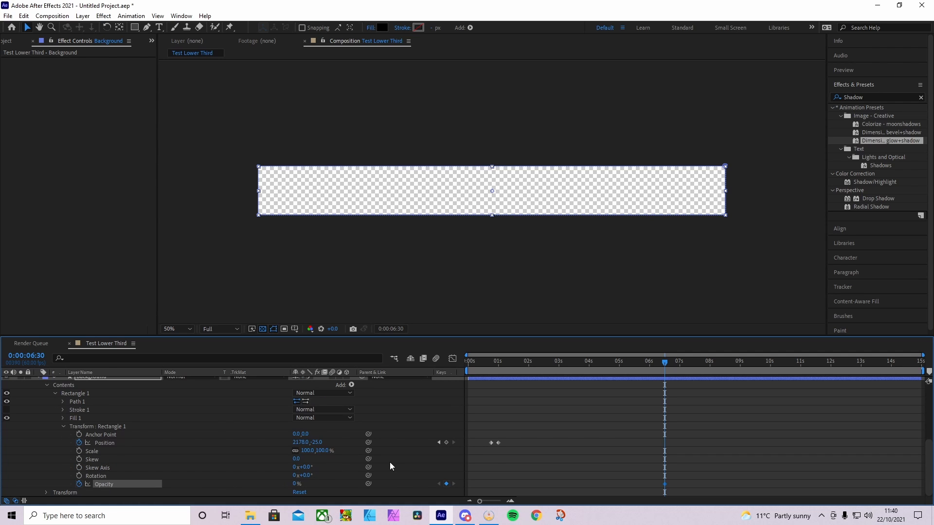
{"action": "scroll", "coordinate": [391, 464], "scroll_direction": "up", "scroll_amount": 2}
{"action": "scroll", "coordinate": [393, 465], "scroll_direction": "down", "scroll_amount": 2}
{"action": "scroll", "coordinate": [418, 405], "scroll_direction": "up", "scroll_amount": 3}
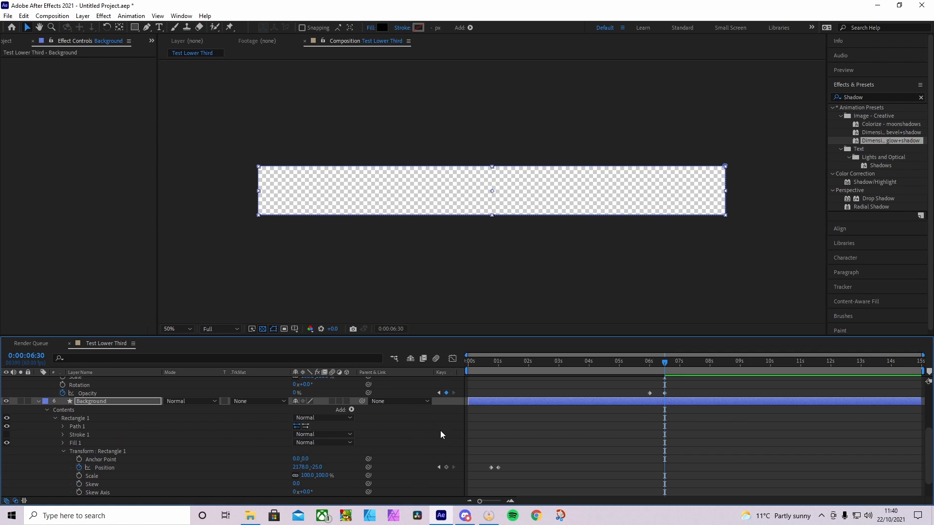
{"action": "left_click", "coordinate": [438, 392]}
{"action": "scroll", "coordinate": [397, 436], "scroll_direction": "down", "scroll_amount": 3}
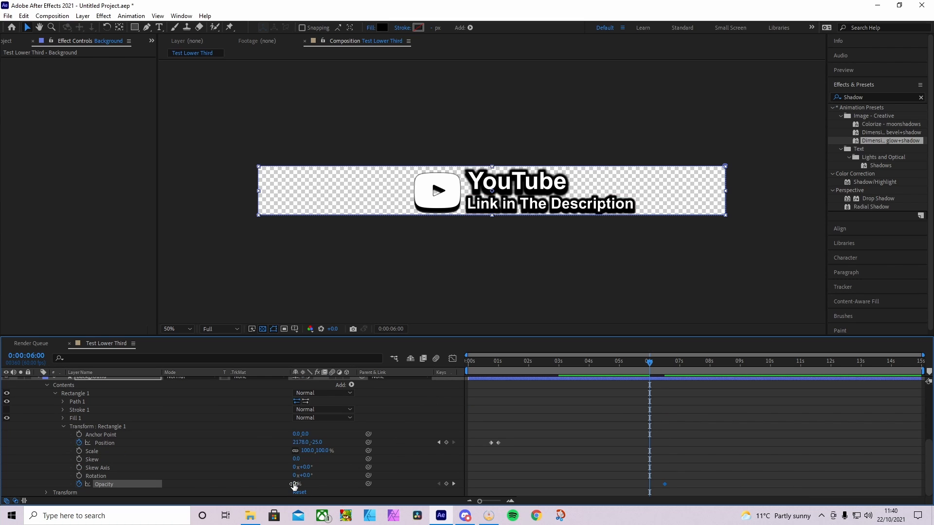
{"action": "left_click", "coordinate": [454, 484]}
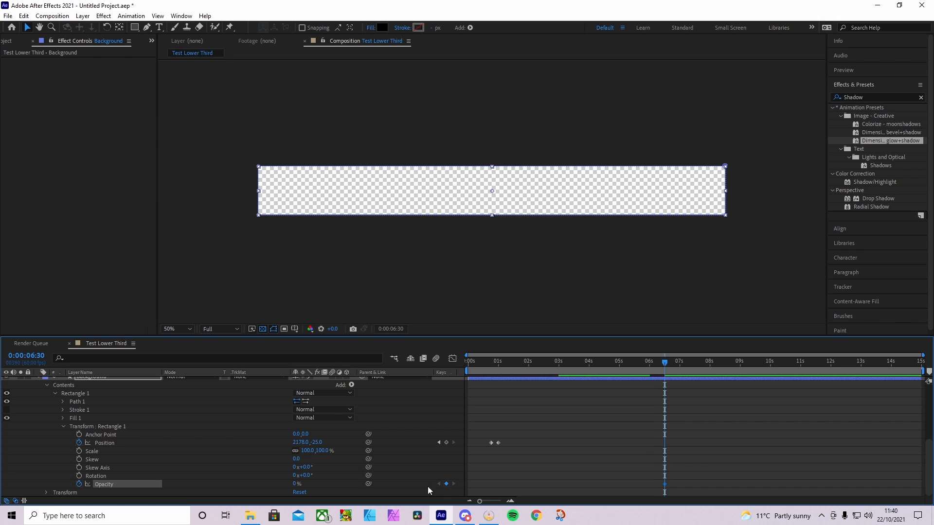
{"action": "scroll", "coordinate": [441, 481], "scroll_direction": "up", "scroll_amount": 3}
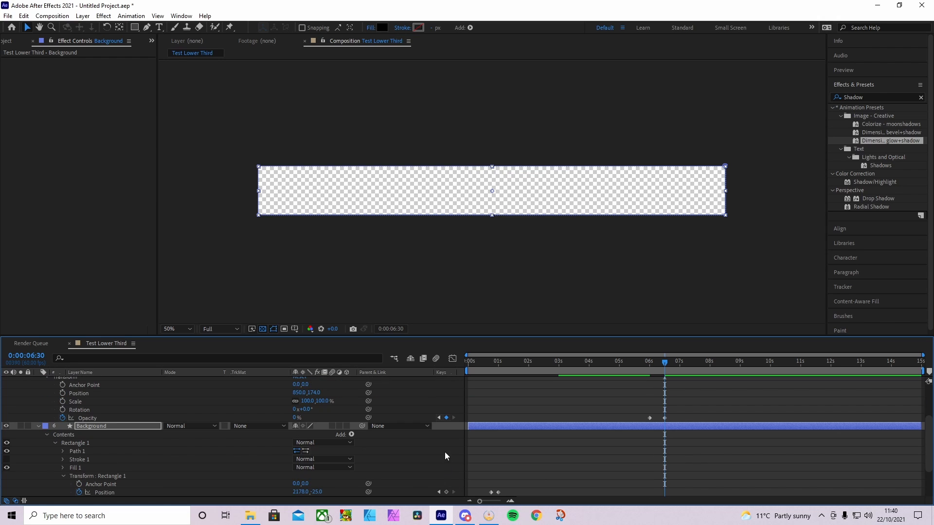
- Clear the Background rectangle's Opacity animation and keyframe its Opacity at 60% at 0:00:06:00
{"action": "left_click", "coordinate": [438, 418]}
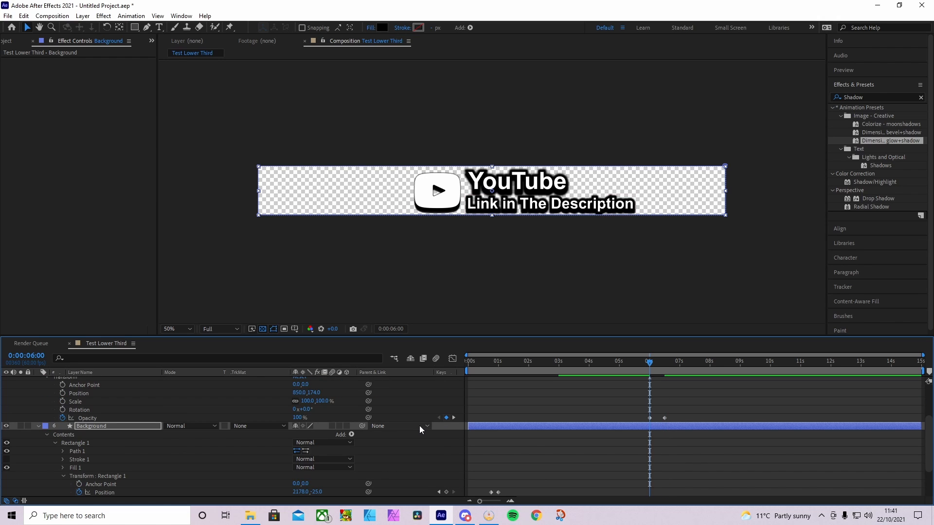
{"action": "scroll", "coordinate": [416, 425], "scroll_direction": "down", "scroll_amount": 2}
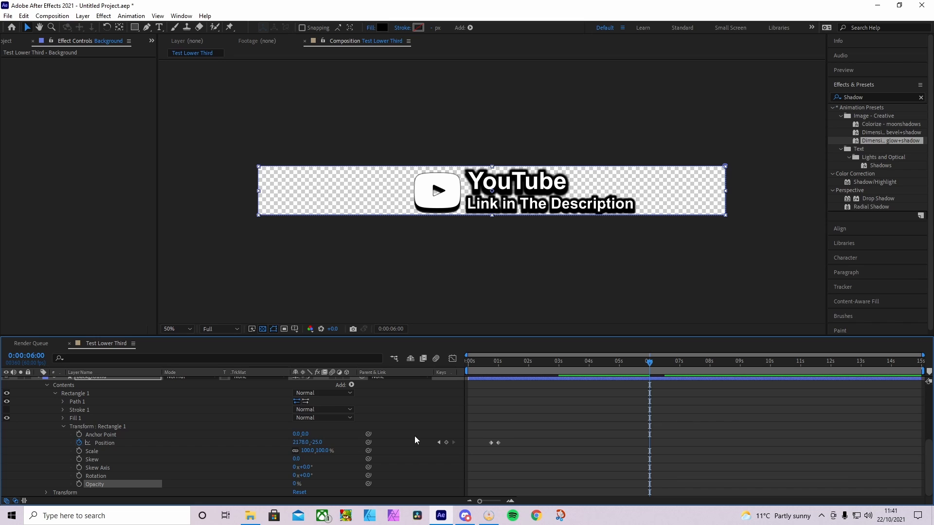
{"action": "left_click", "coordinate": [302, 484]}
{"action": "key", "text": "Return"}
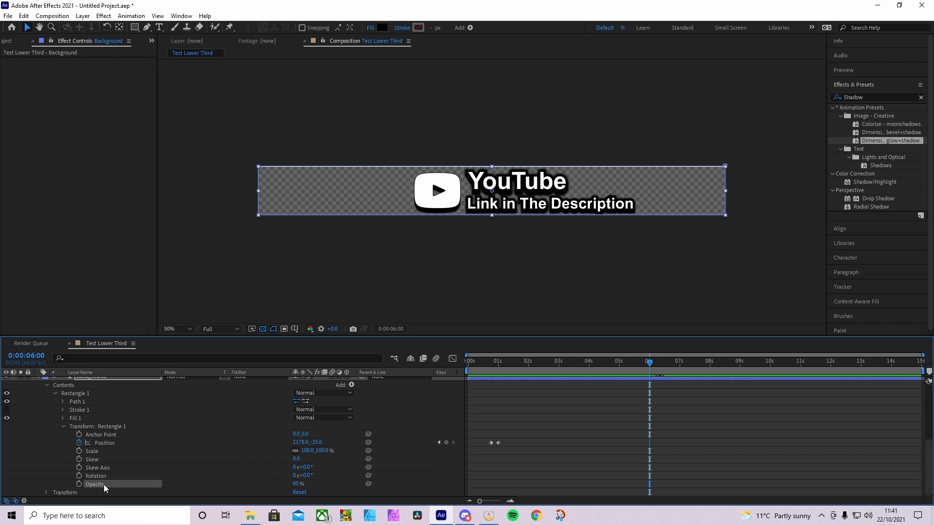
{"action": "left_click", "coordinate": [78, 484]}
- Move to the text layer's last Opacity keyframe at 0:00:06:30 and set the Background rectangle's Opacity to 0% there
{"action": "scroll", "coordinate": [413, 432], "scroll_direction": "up", "scroll_amount": 3}
{"action": "left_click", "coordinate": [454, 442]}
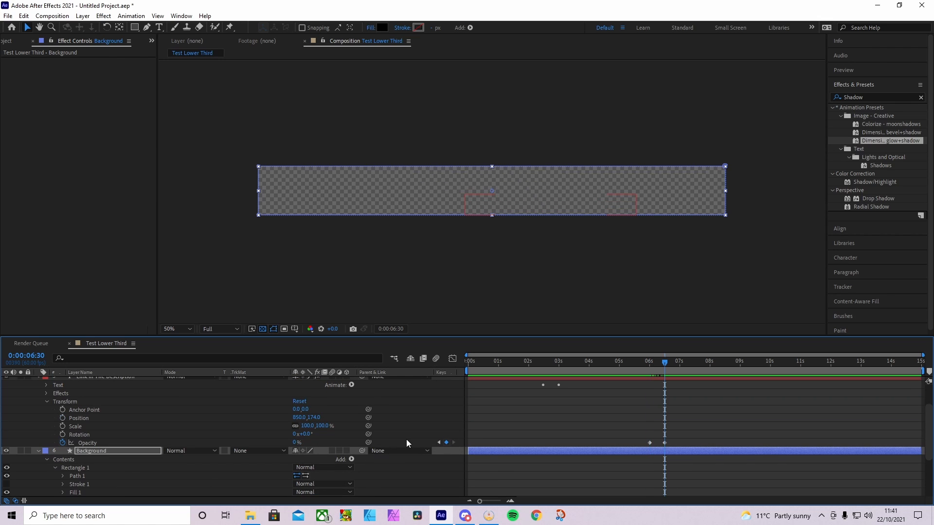
{"action": "scroll", "coordinate": [406, 439], "scroll_direction": "down", "scroll_amount": 3}
{"action": "left_click", "coordinate": [297, 484]}
{"action": "type", "text": "0"}
{"action": "left_click", "coordinate": [219, 483]}
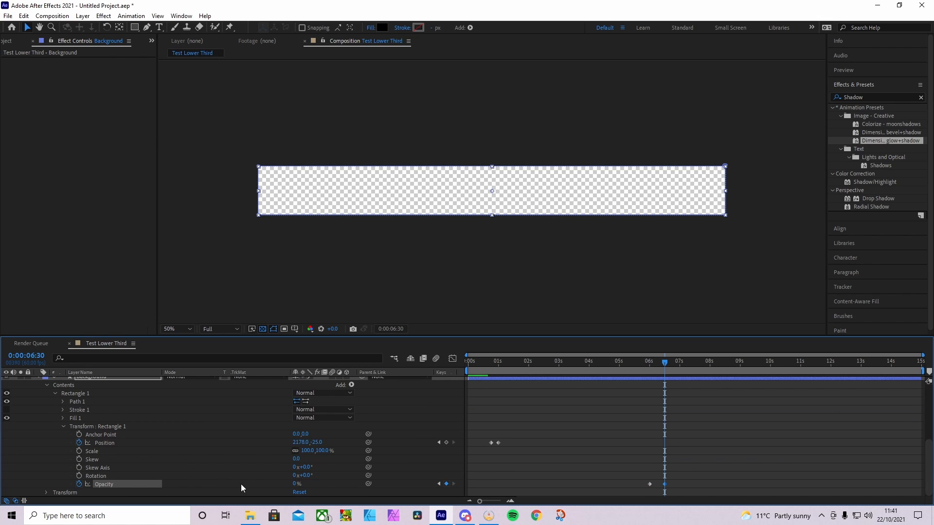
- Return the playhead to 0:00:00:00 and collapse the expanded layers in the timeline
{"action": "mouse_move", "coordinate": [664, 363]}
{"action": "left_mouse_down"}
{"action": "mouse_move", "coordinate": [577, 366]}
{"action": "mouse_move", "coordinate": [678, 372]}
{"action": "mouse_move", "coordinate": [666, 372]}
{"action": "left_mouse_up"}
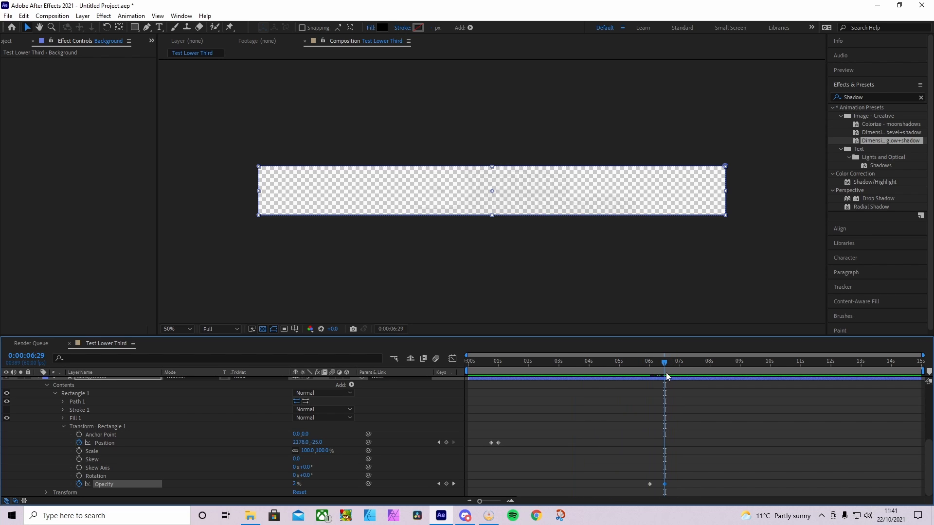
{"action": "left_click_drag", "start_coordinate": [666, 372], "coordinate": [404, 387]}
{"action": "scroll", "coordinate": [65, 447], "scroll_direction": "up", "scroll_amount": 2}
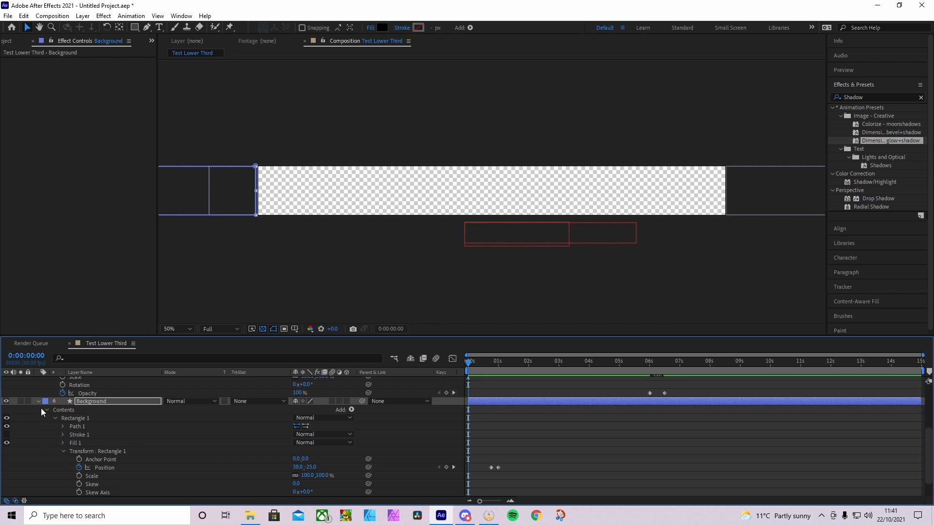
{"action": "scroll", "coordinate": [39, 402], "scroll_direction": "up", "scroll_amount": 3}
{"action": "left_click", "coordinate": [38, 421]}
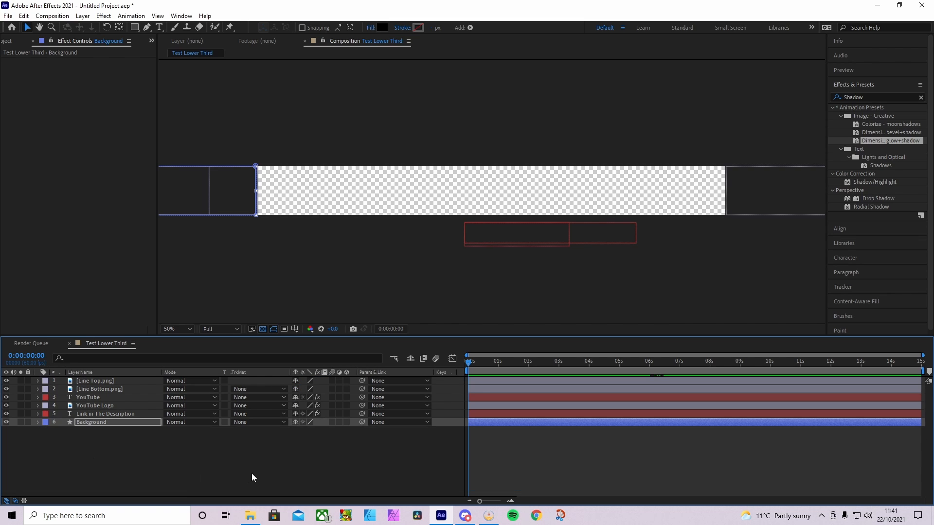
- Play the lower third from the start to examine its intro and fade-out animation
{"action": "left_click", "coordinate": [252, 474]}
{"action": "key", "text": "space"}
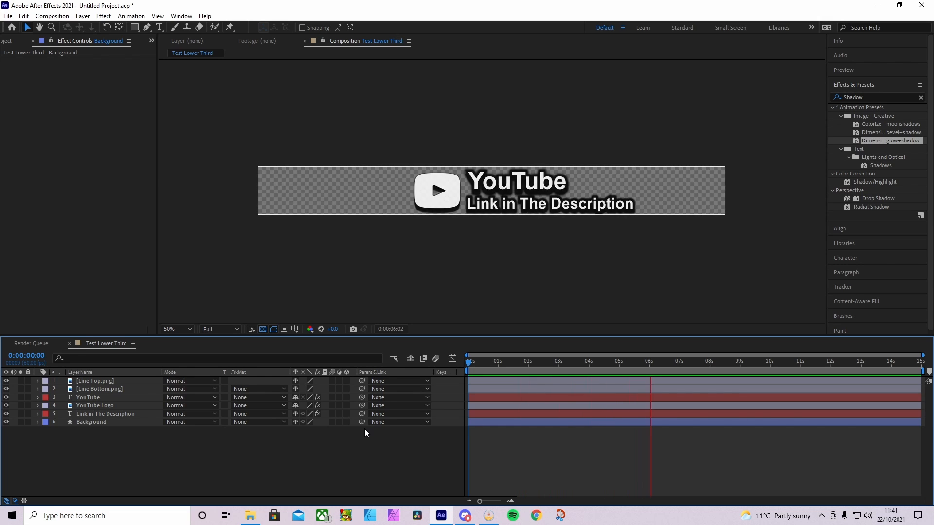
{"action": "key", "text": "space"}
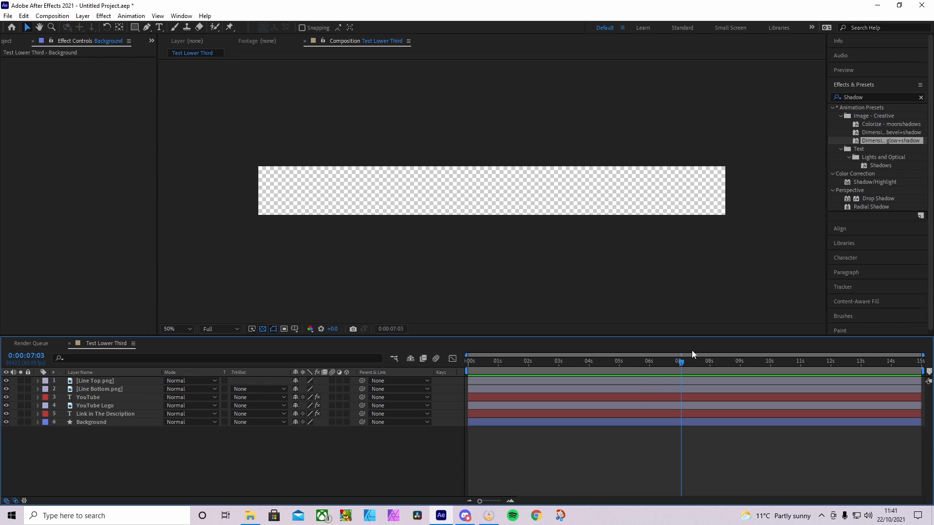
- Move the playhead to exactly 0:00:06:30, where the fade-out finishes
{"action": "left_click_drag", "start_coordinate": [682, 367], "coordinate": [657, 362]}
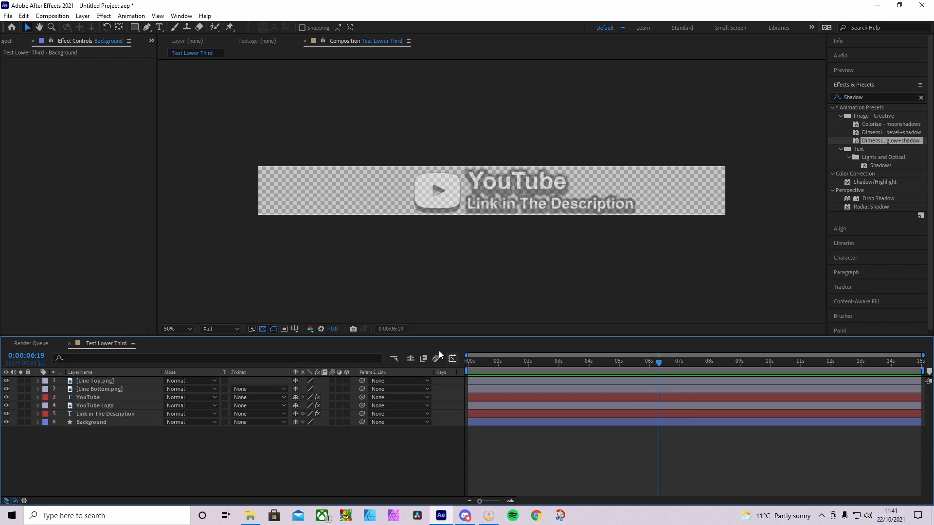
{"action": "left_click", "coordinate": [397, 328]}
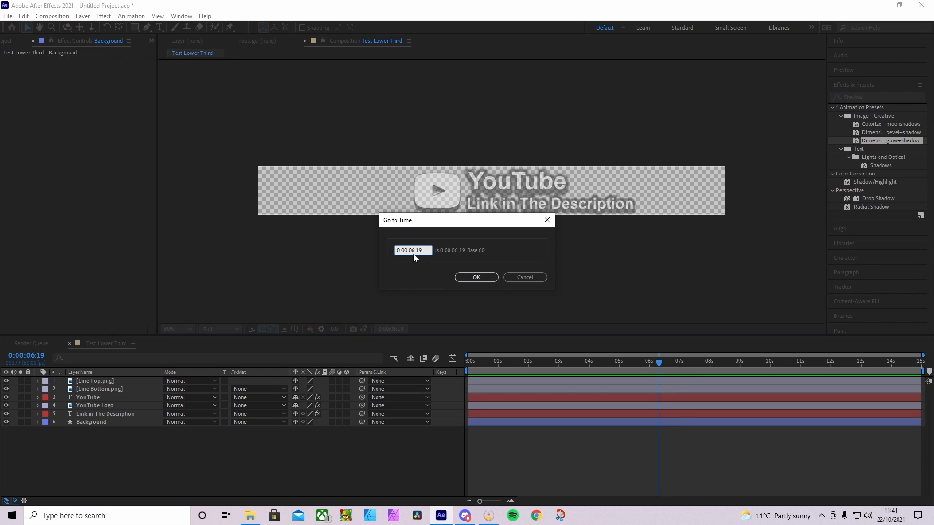
{"action": "key", "text": "BackSpace"}
{"action": "key", "text": "BackSpace"}
{"action": "type", "text": "30"}
{"action": "key", "text": "Return"}
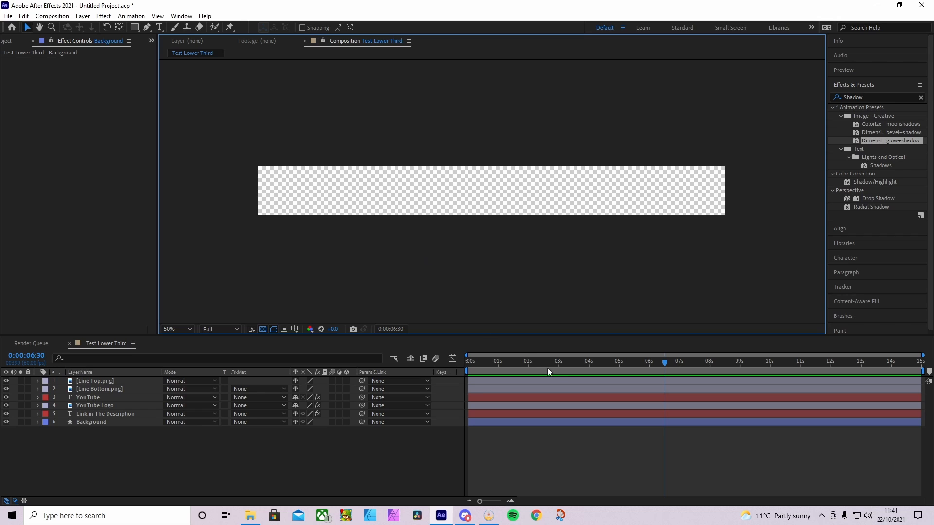
- End the work area at the playhead, trim the composition to it and return to the first frame
{"action": "key", "text": "n"}
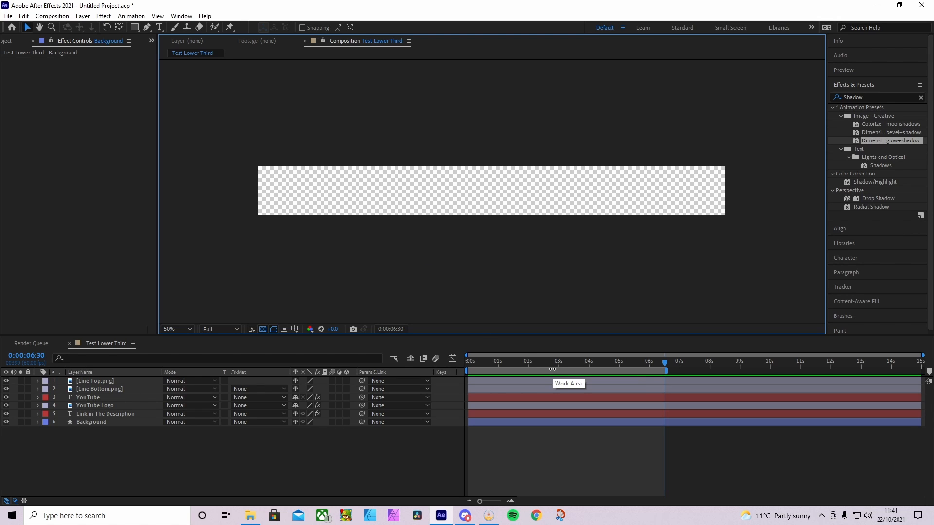
{"action": "right_click", "coordinate": [633, 371]}
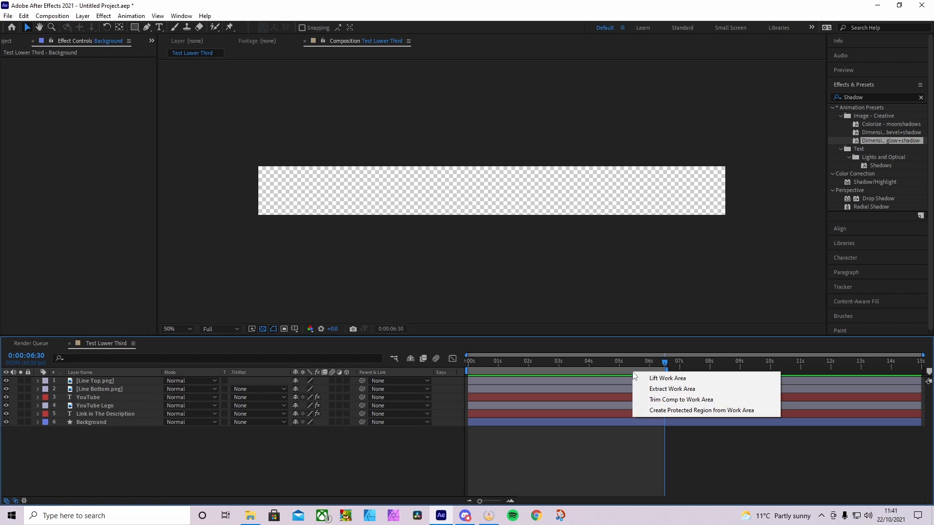
{"action": "left_click", "coordinate": [693, 403]}
{"action": "left_click_drag", "start_coordinate": [908, 370], "coordinate": [439, 465]}
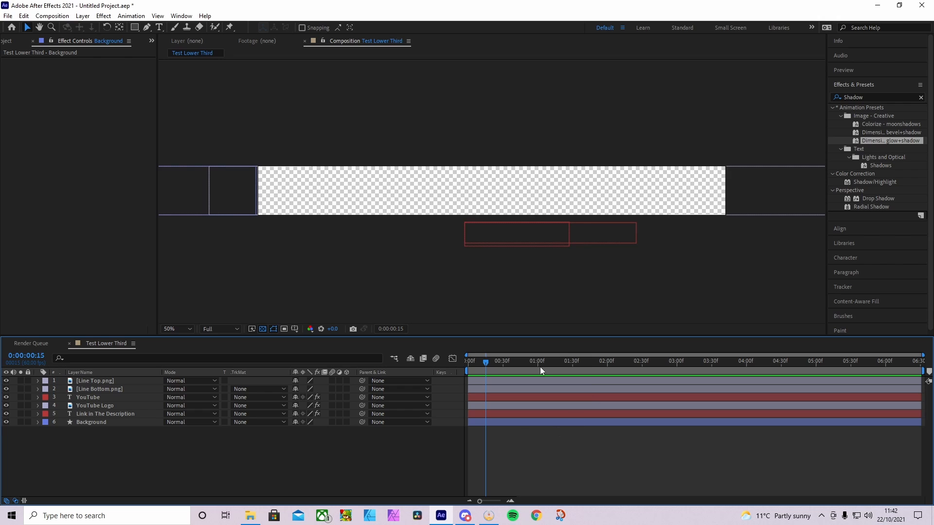
{"action": "left_click_drag", "start_coordinate": [484, 363], "coordinate": [425, 371]}
- Add the Test Lower Third composition to the render queue and check its output file destination
{"action": "key", "text": "ctrl+m"}
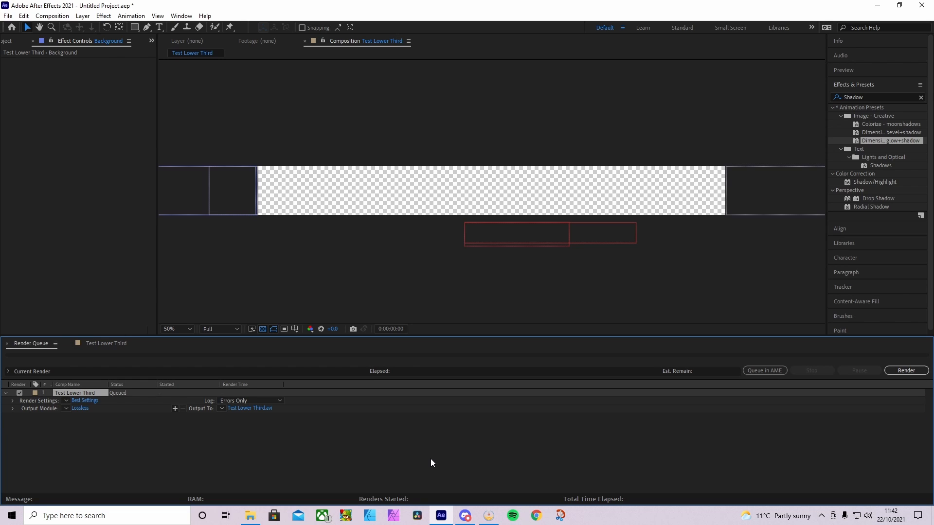
{"action": "left_click", "coordinate": [259, 408]}
{"action": "left_click", "coordinate": [433, 292]}
- Set the output module to QuickTime format with RGB + Alpha channels and render the queued composition
{"action": "left_click", "coordinate": [78, 411]}
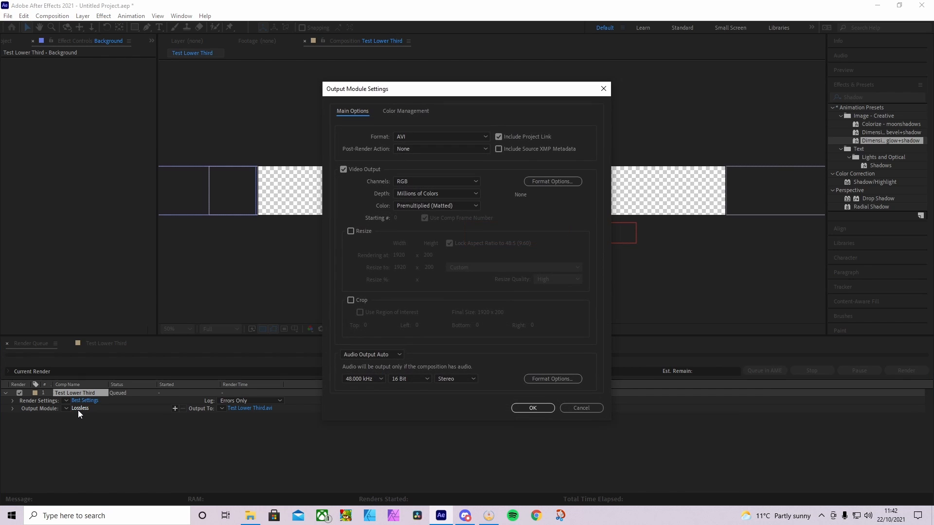
{"action": "left_click", "coordinate": [406, 135]}
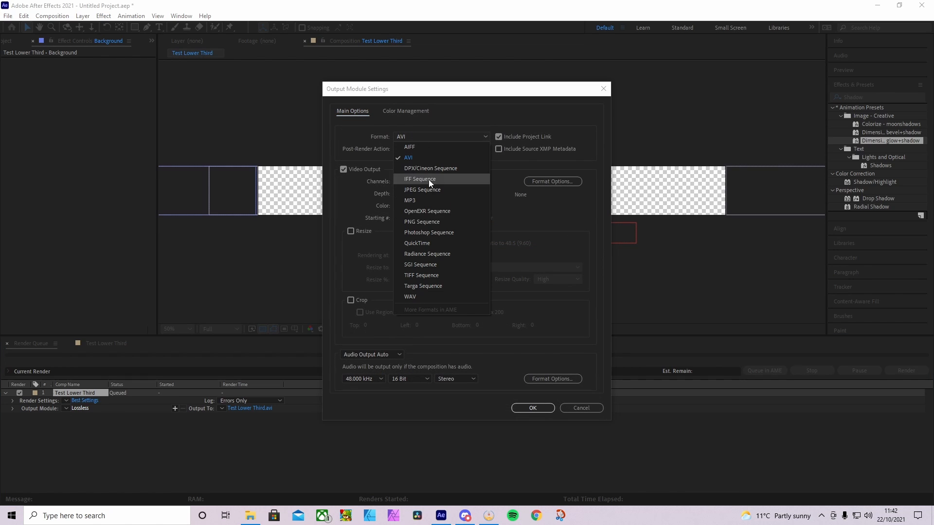
{"action": "left_click", "coordinate": [429, 241]}
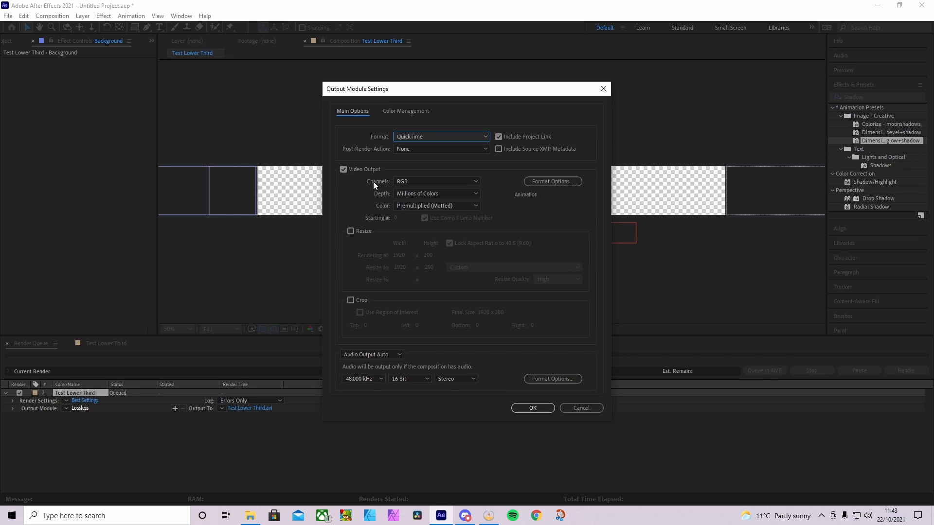
{"action": "left_click", "coordinate": [427, 181]}
{"action": "left_click", "coordinate": [433, 206]}
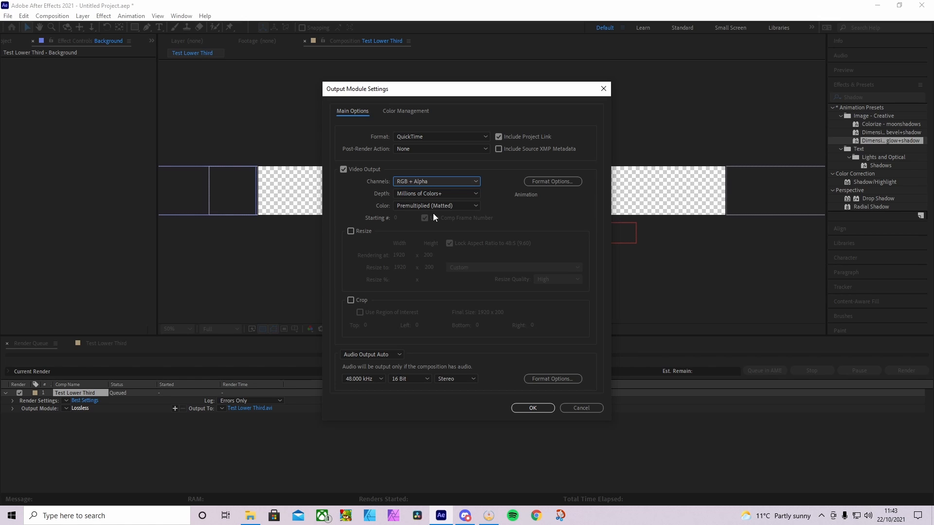
{"action": "left_click", "coordinate": [537, 410]}
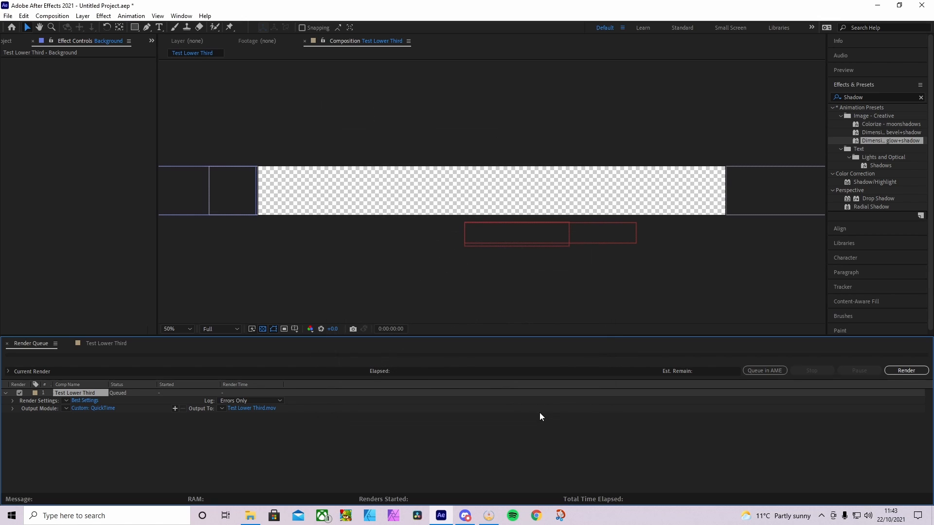
{"action": "left_click", "coordinate": [917, 374]}
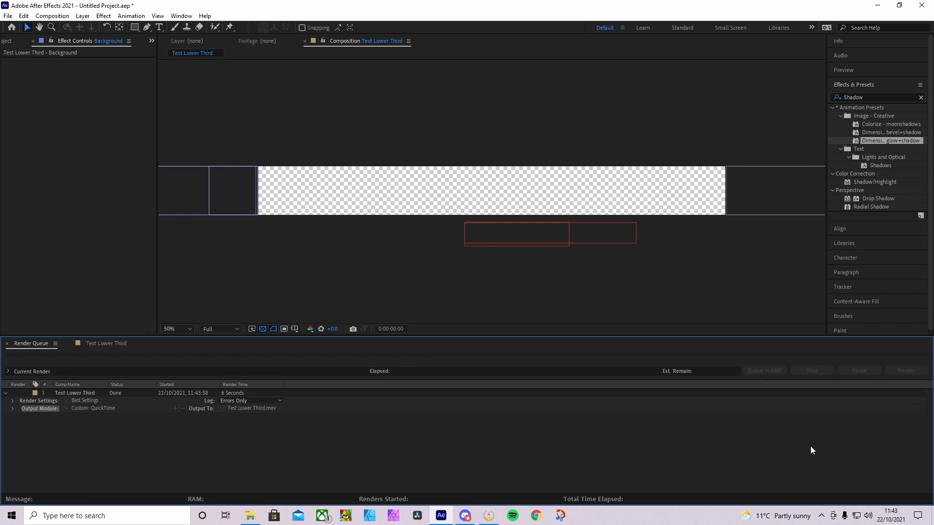